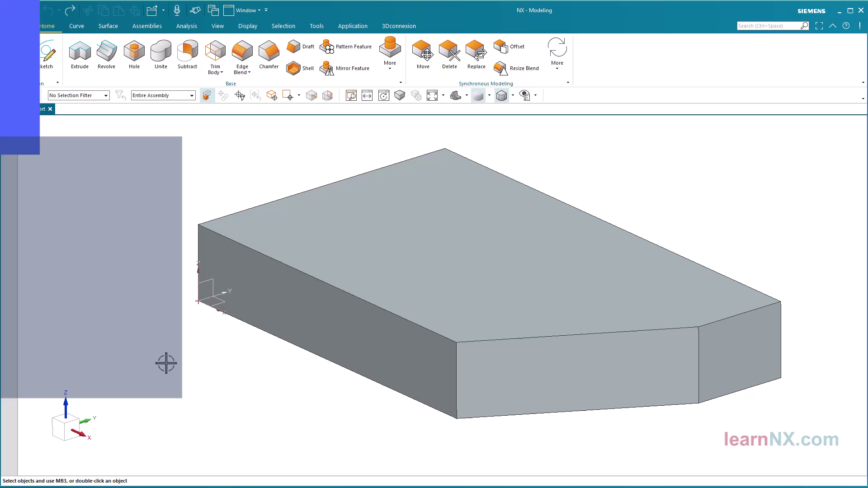
- Try the Edge Blend dialog's option layouts and edge picks, then turn on point snapping
left_click(242, 54)
left_click(38, 100)
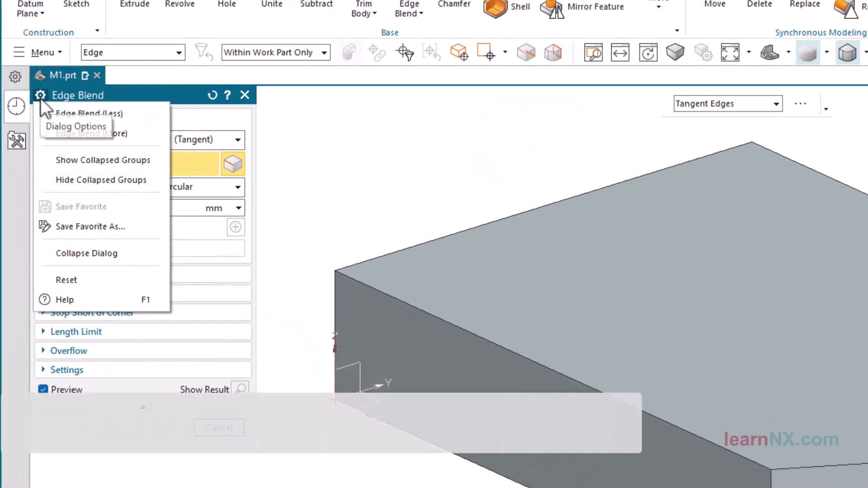
left_click(99, 119)
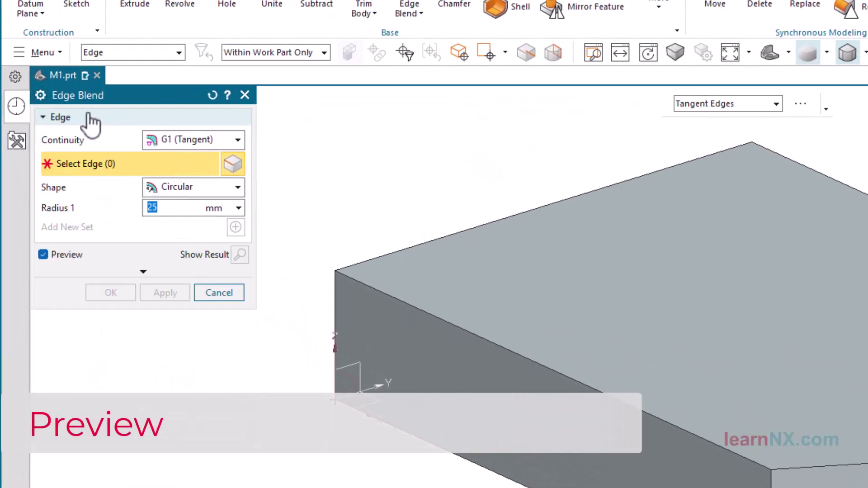
left_click(39, 96)
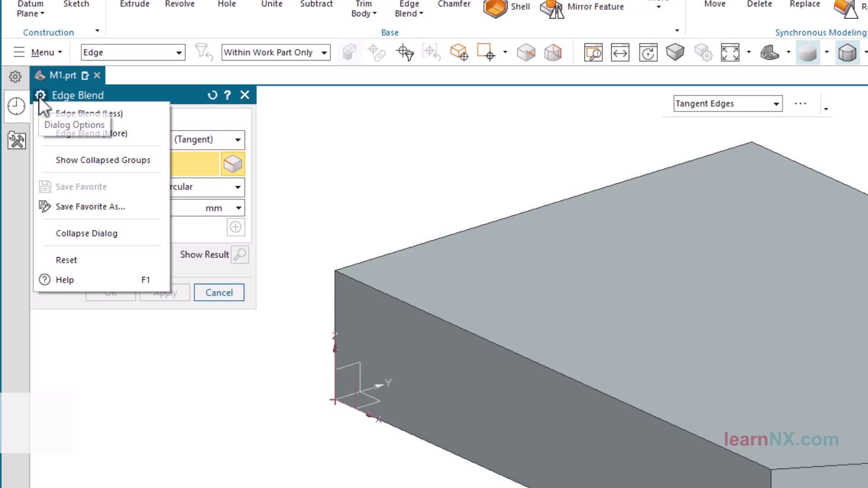
left_click(82, 132)
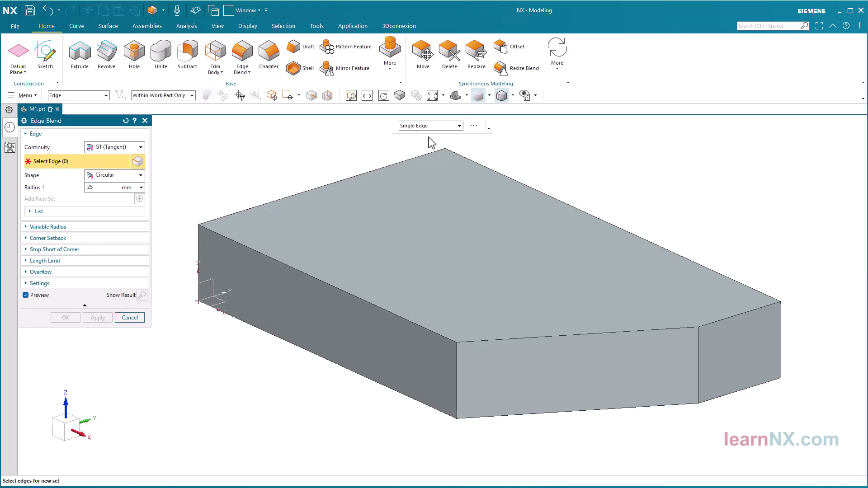
left_click(332, 289)
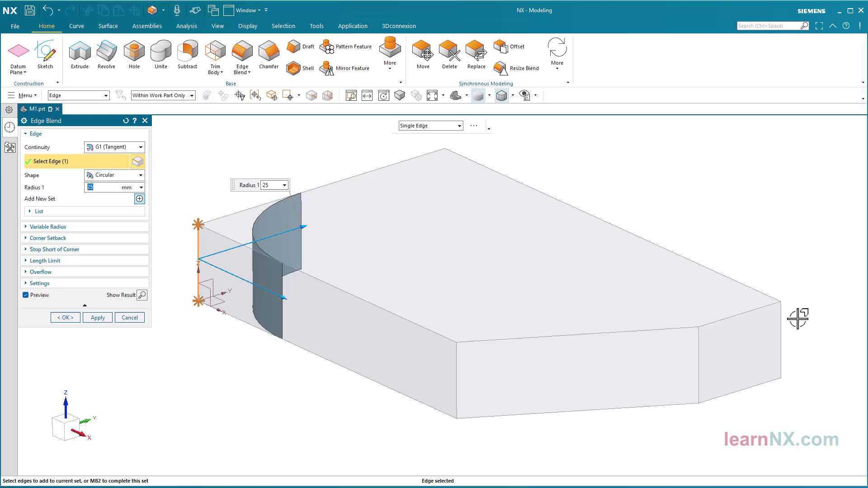
left_click(782, 321)
left_click(783, 317, "shift")
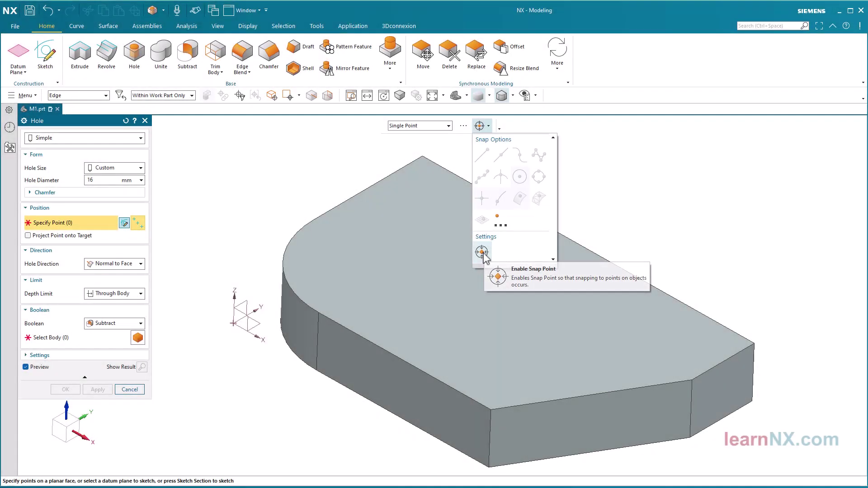
left_click(482, 252)
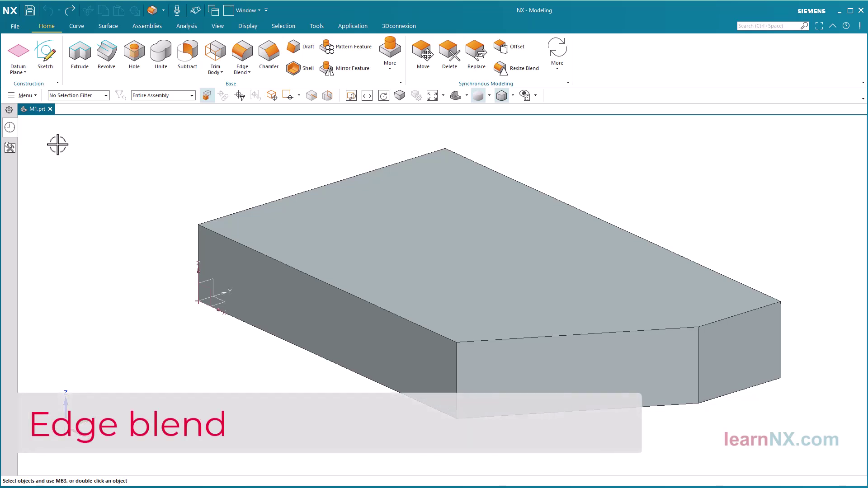
- Open M1.prt from the Modeling exercises folder as its own part
left_click(11, 129)
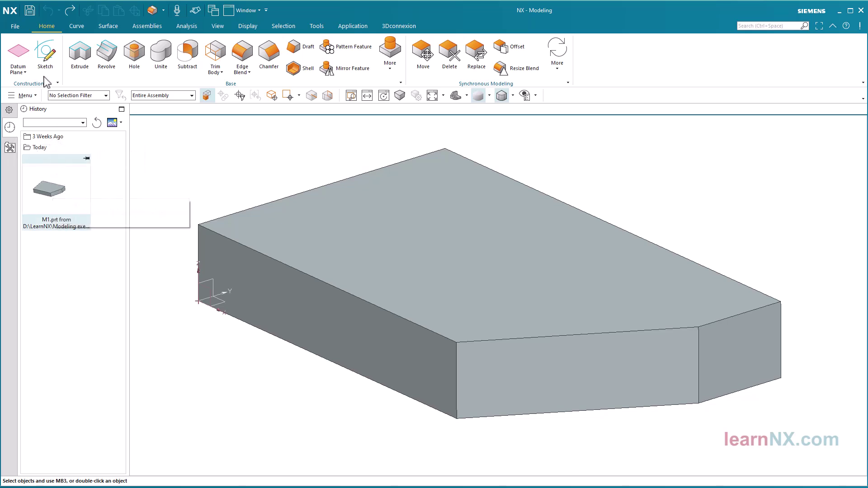
left_click(18, 27)
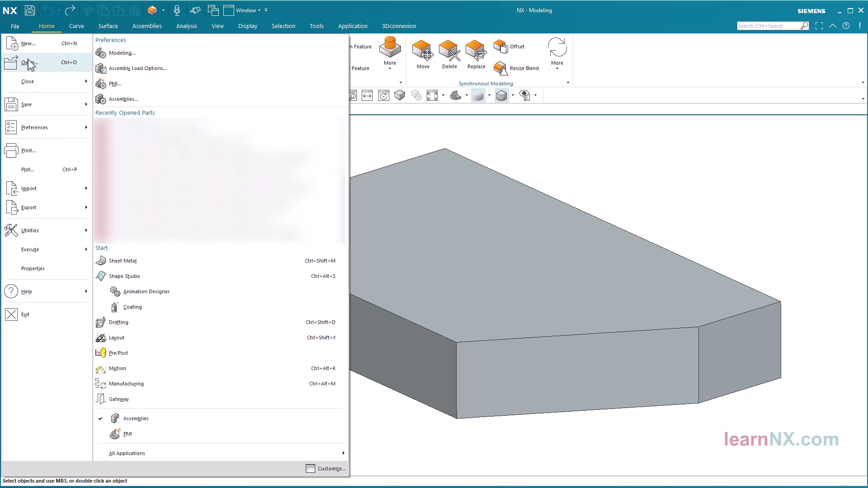
left_click(28, 63)
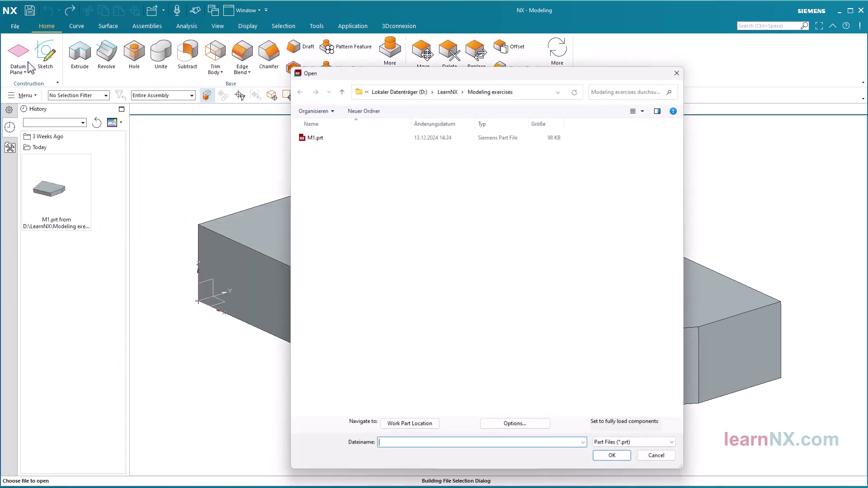
left_click(311, 136)
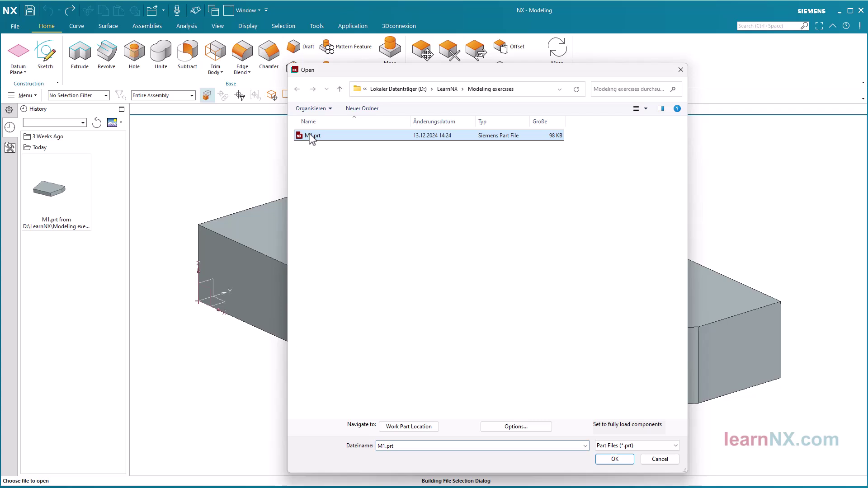
left_click(617, 459)
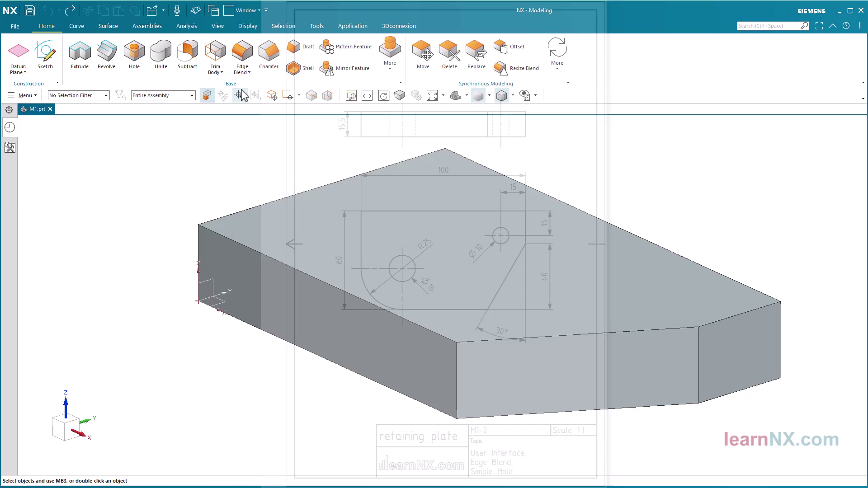
- Start an Edge Blend and switch its dialog from Less to More options
left_click(240, 51)
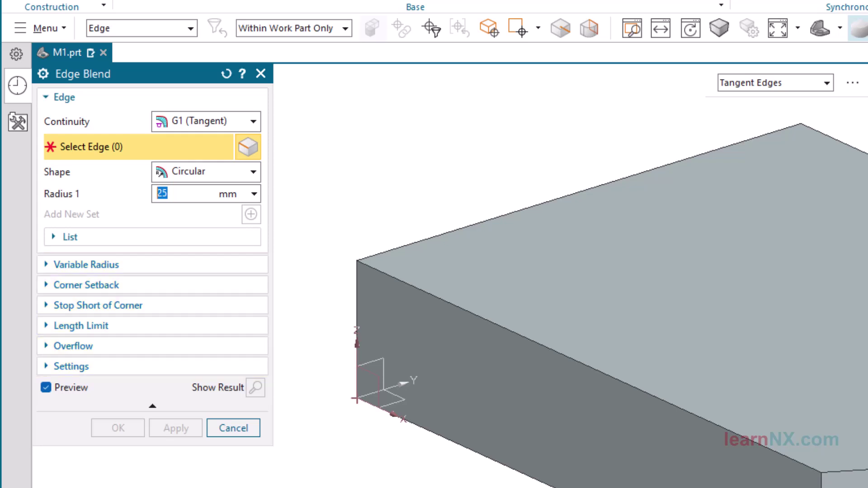
left_click(43, 78)
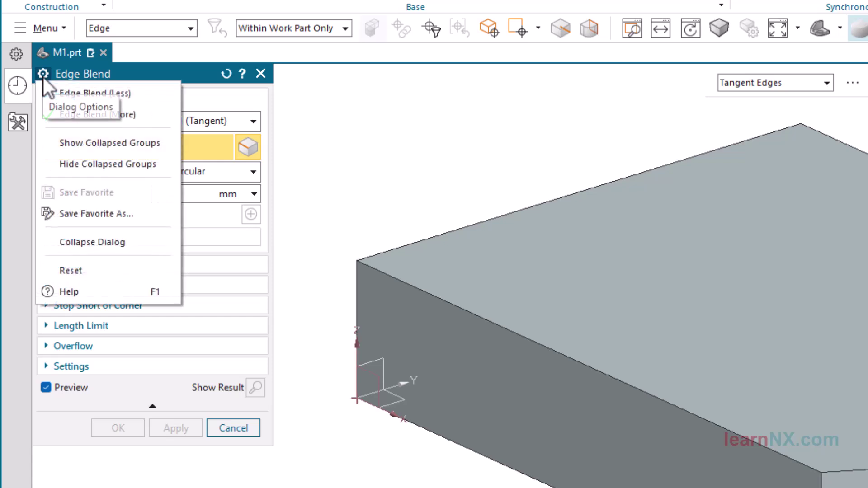
left_click(112, 97)
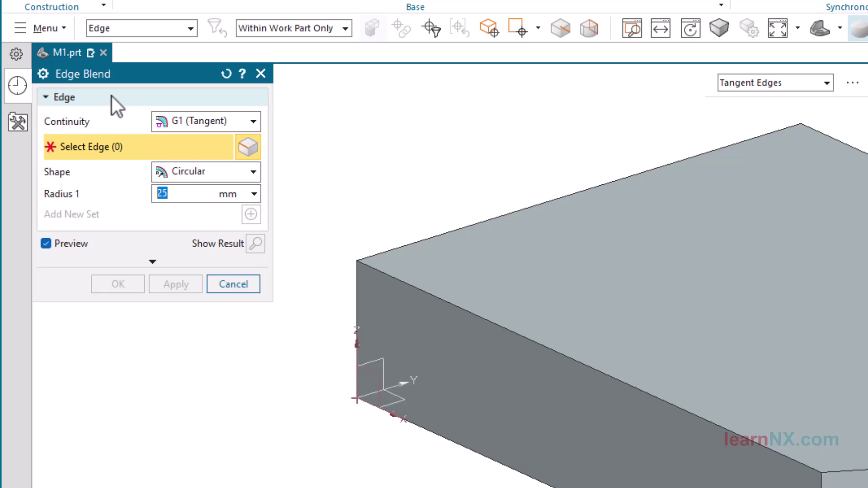
left_click(42, 75)
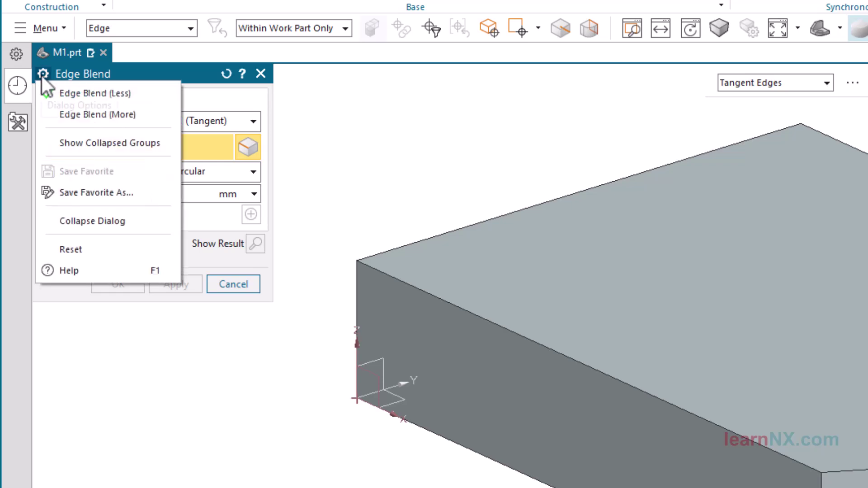
left_click(87, 114)
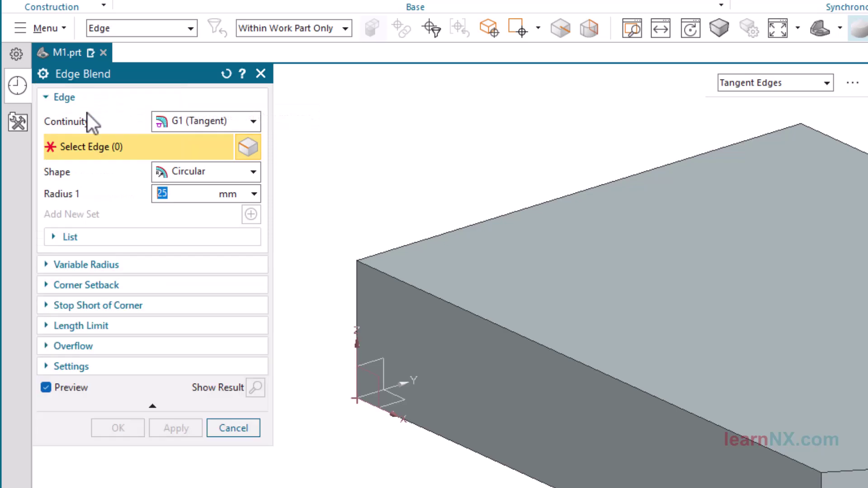
- Expand and collapse the Length Limit, Stop Short of Corner and Corner Setback groups
left_click(104, 326)
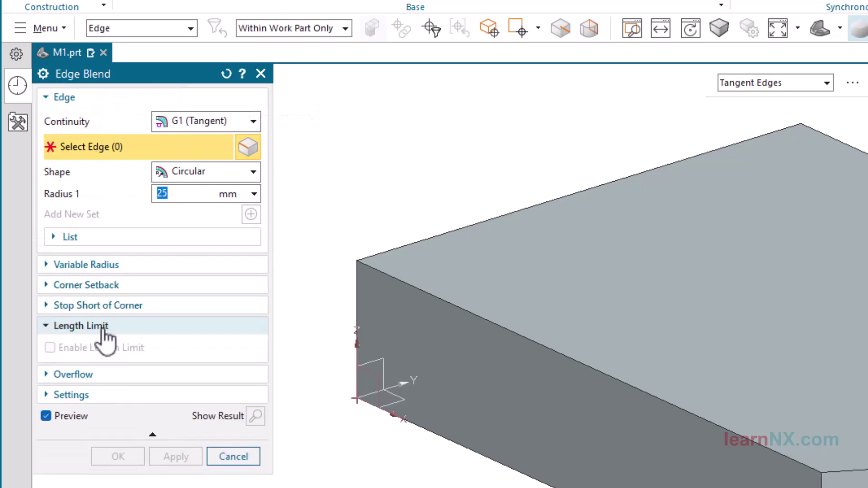
left_click(107, 326)
left_click(113, 307)
left_click(114, 307)
left_click(122, 285)
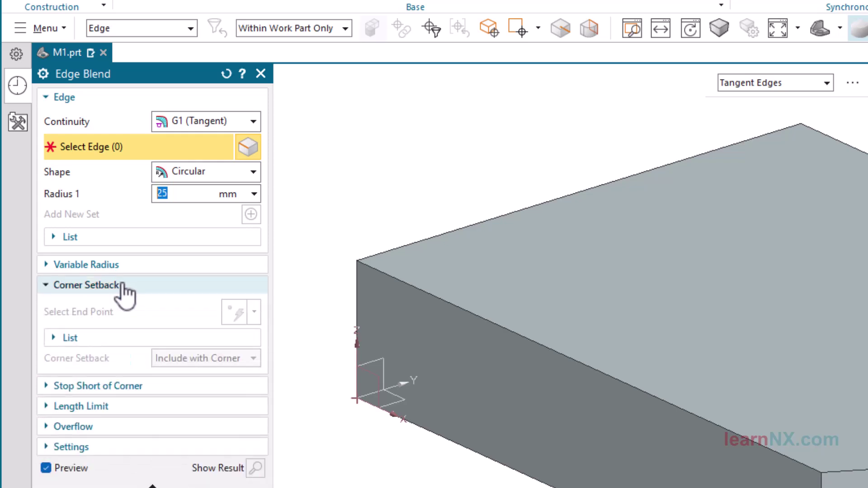
left_click(123, 285)
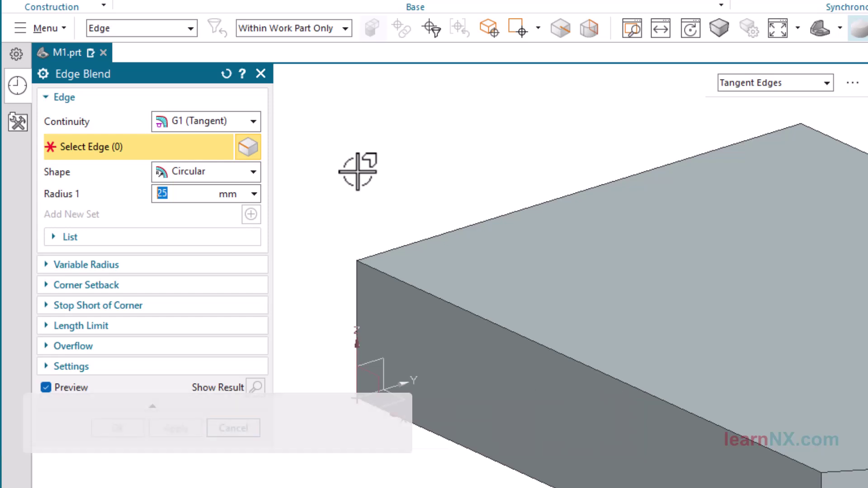
- Set the blend Radius 1 to 25 mm
left_click(182, 195)
left_click_drag(181, 196, 127, 197)
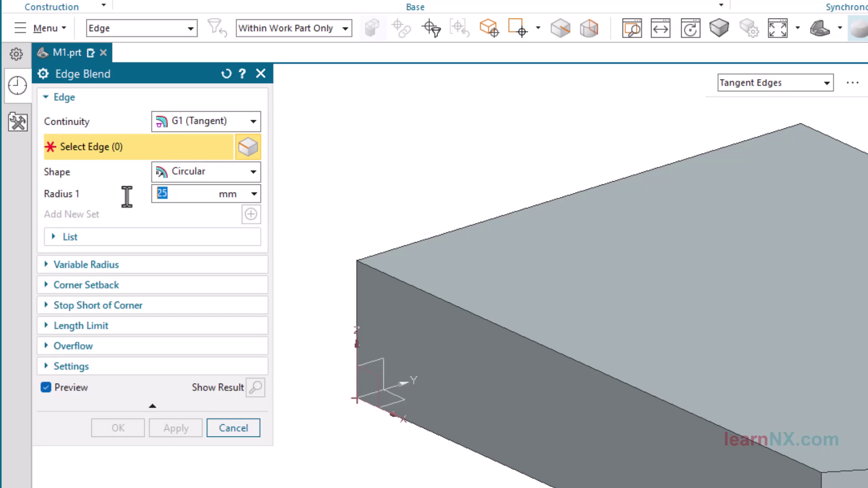
type("25")
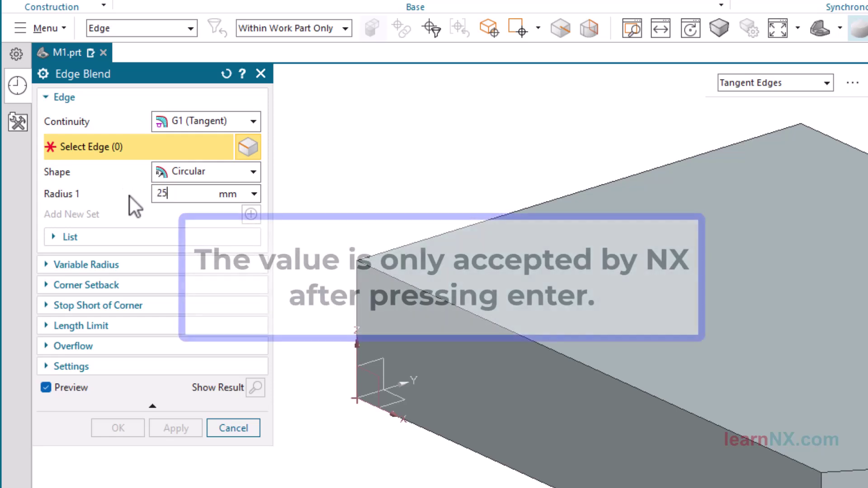
left_click_drag(149, 194, 131, 196)
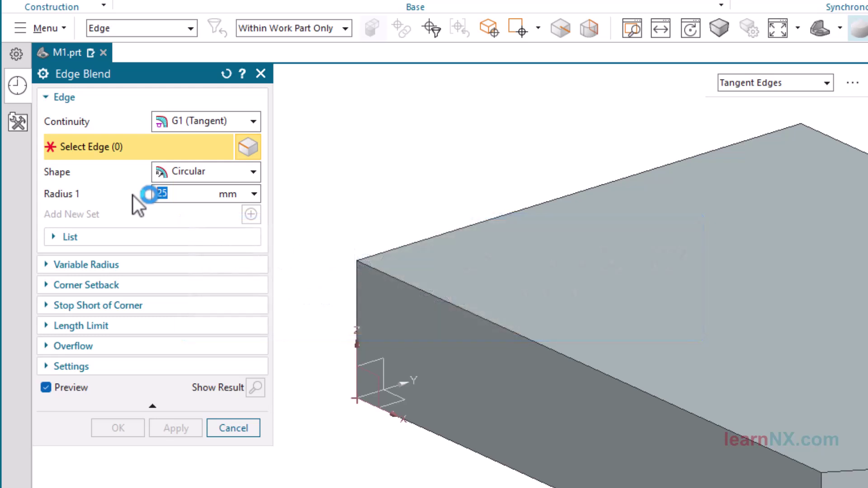
- Restrict selection to Single Edge and pick the left vertical corner edge
left_click(786, 82)
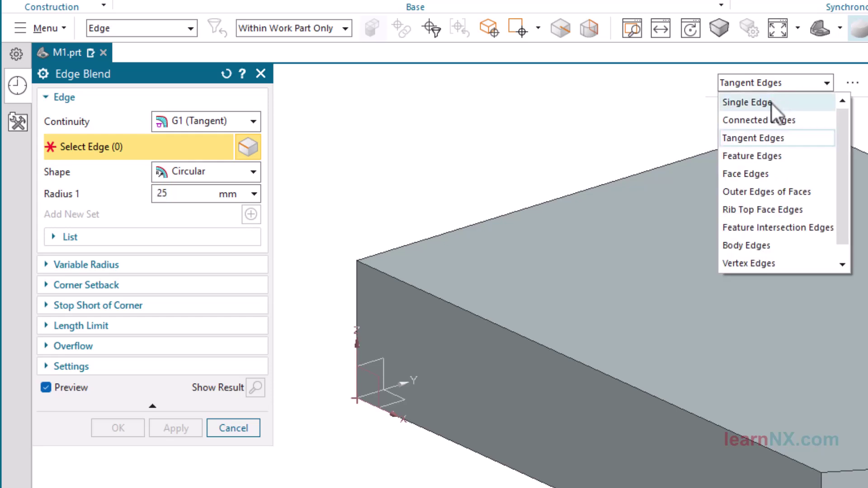
left_click(772, 103)
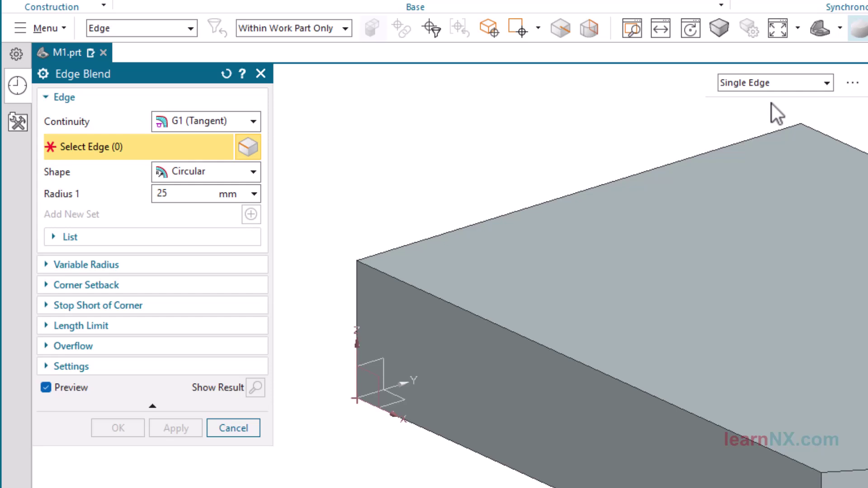
left_click(357, 285)
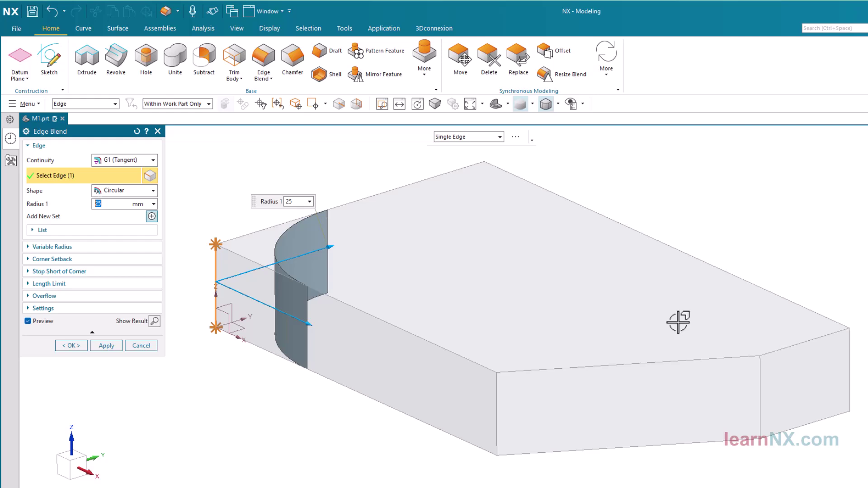
left_click(850, 348)
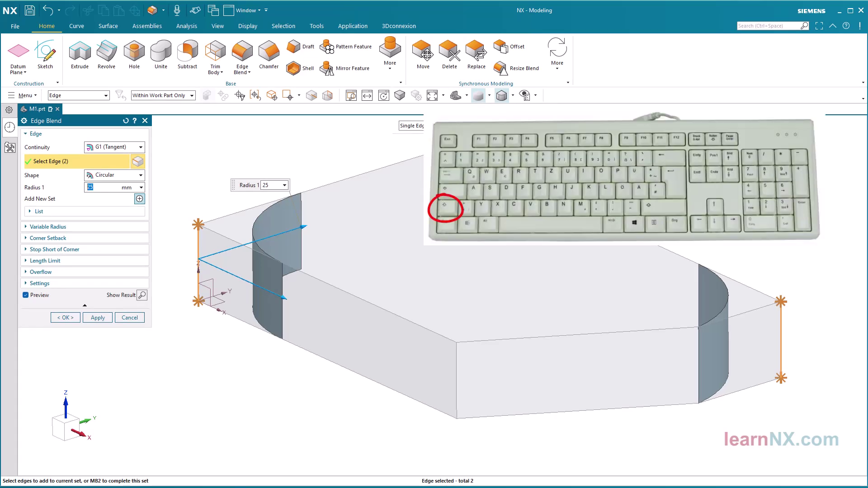
left_click(782, 310, "shift")
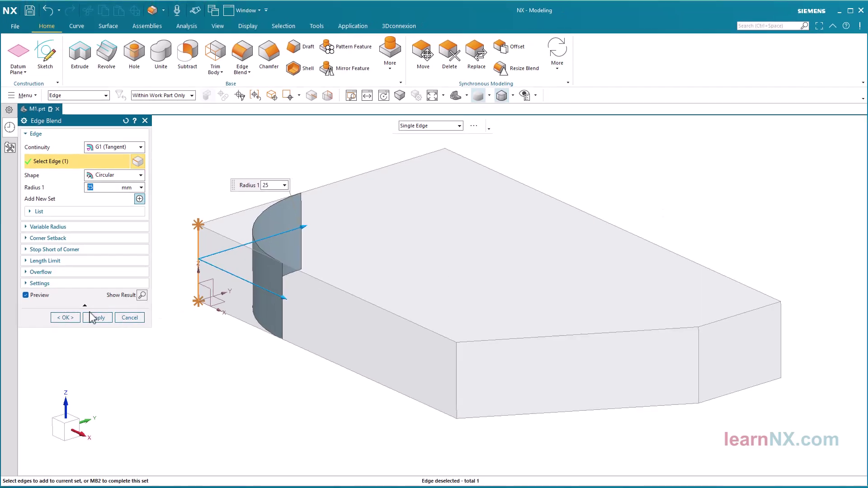
- Apply the 25 mm blend, re-edit it, try 11 mm, then restore 25 mm
left_click(74, 319)
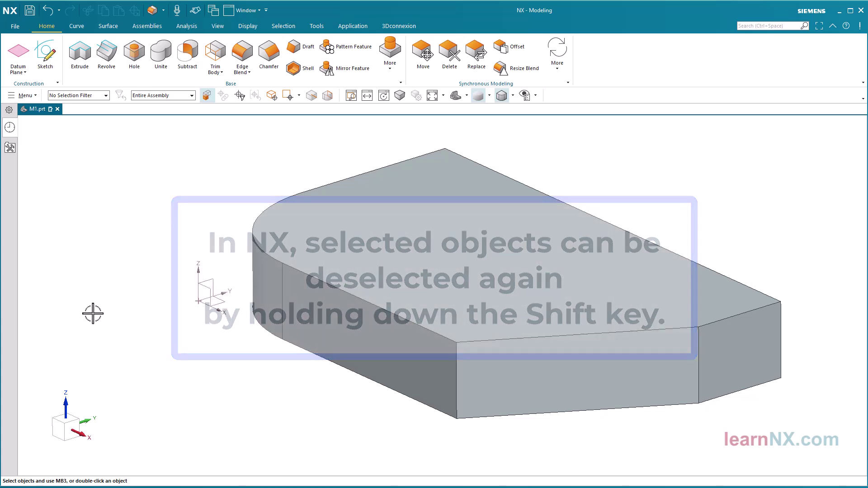
middle_click_drag(143, 304, 190, 320)
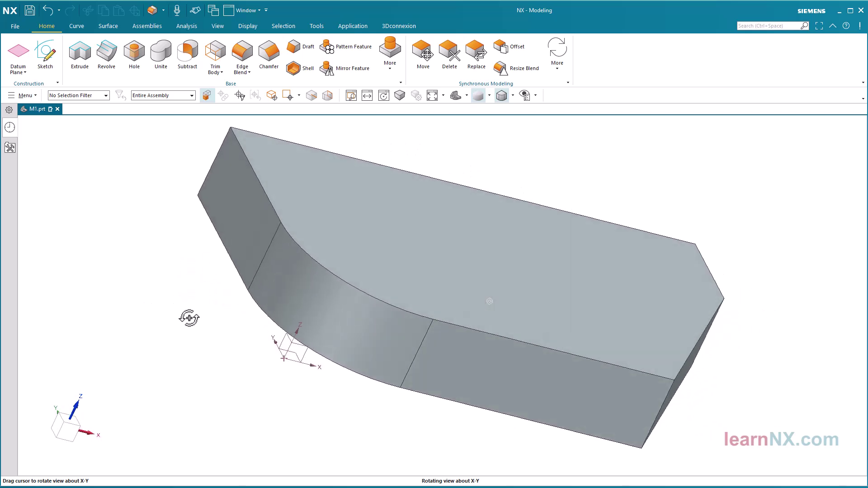
double_click(292, 285)
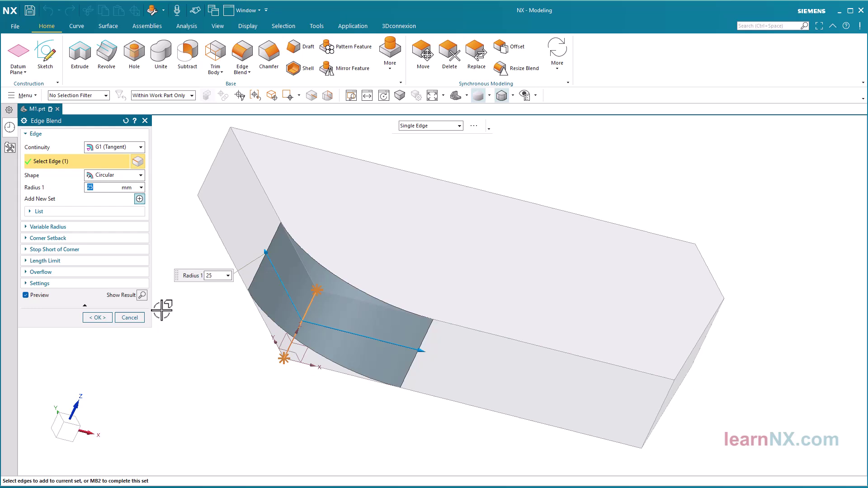
left_click_drag(267, 252, 280, 293)
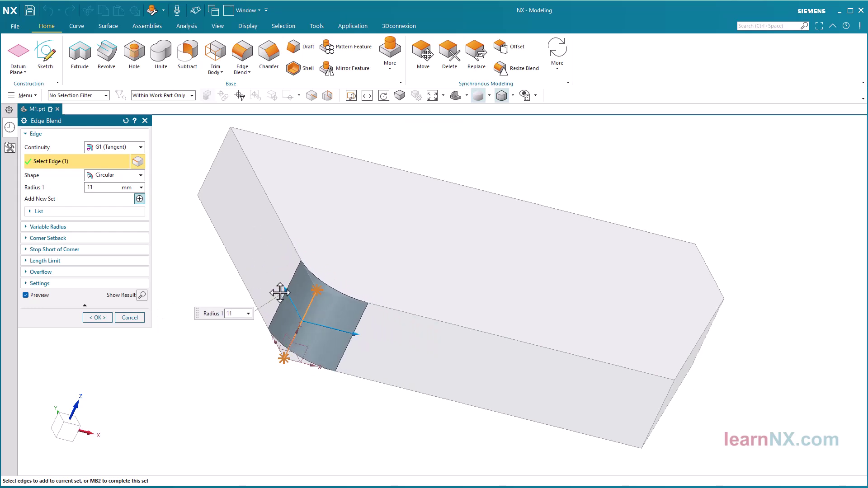
left_click(103, 187)
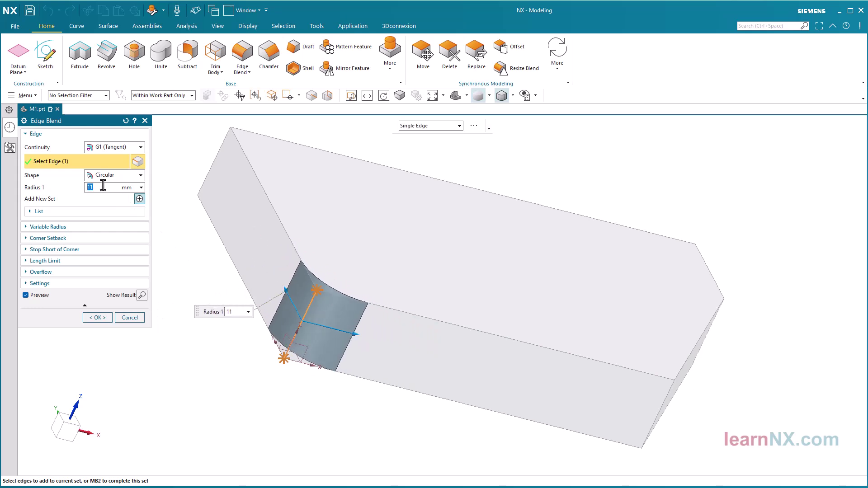
type("25")
key("Return")
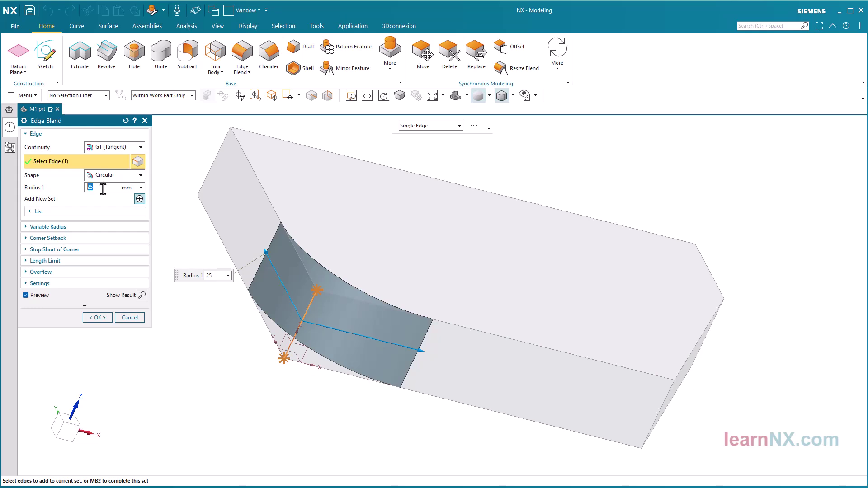
left_click(97, 317)
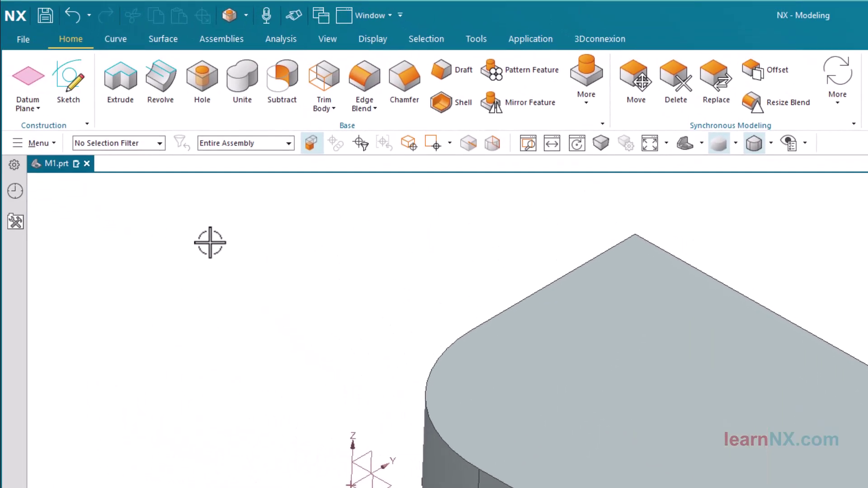
- Start a Hole, try Counterbored then Countersunk via shortcuts, then hide the shortcuts
left_click(207, 81)
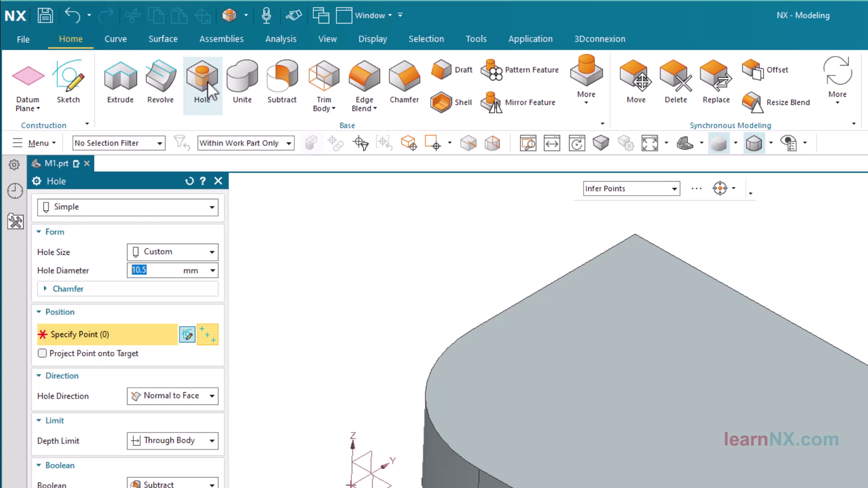
left_click(162, 209)
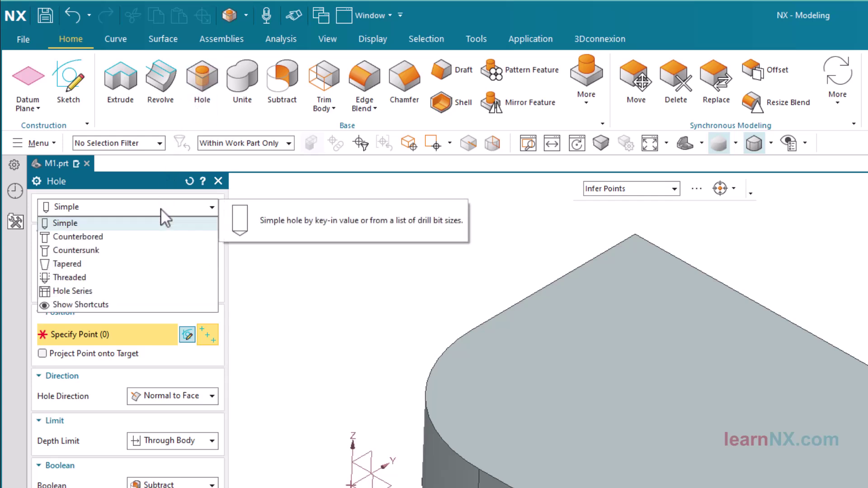
left_click(105, 304)
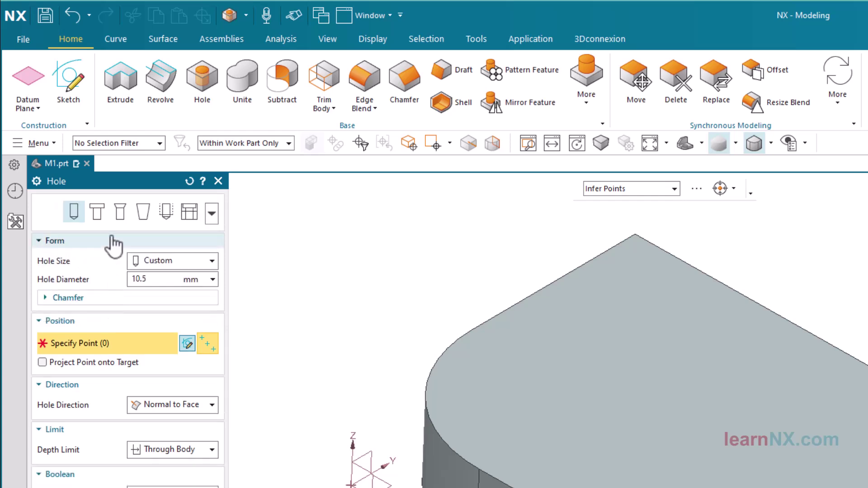
left_click(98, 211)
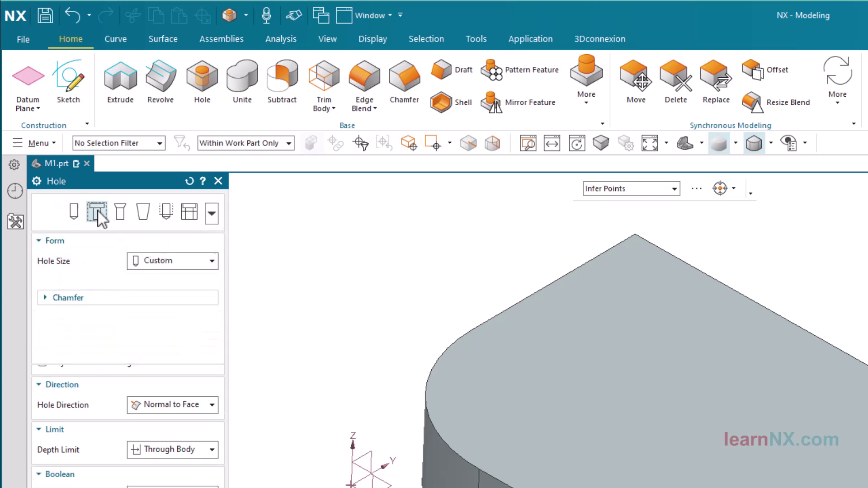
left_click(123, 216)
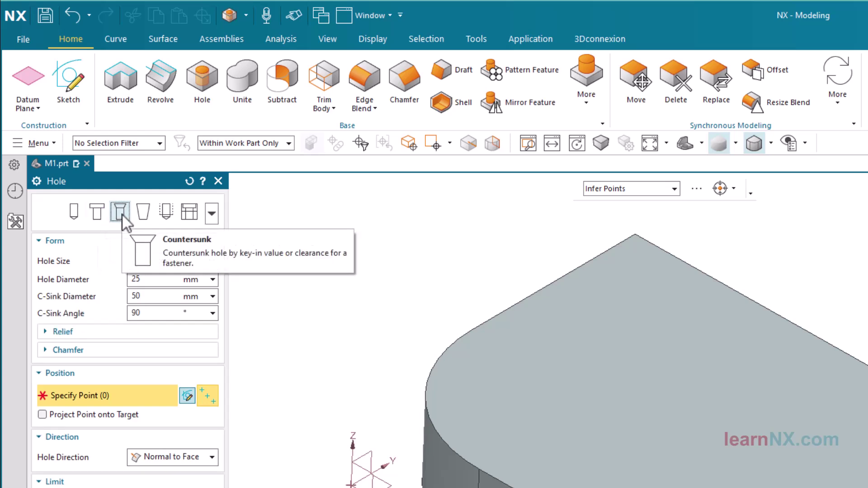
left_click(213, 215)
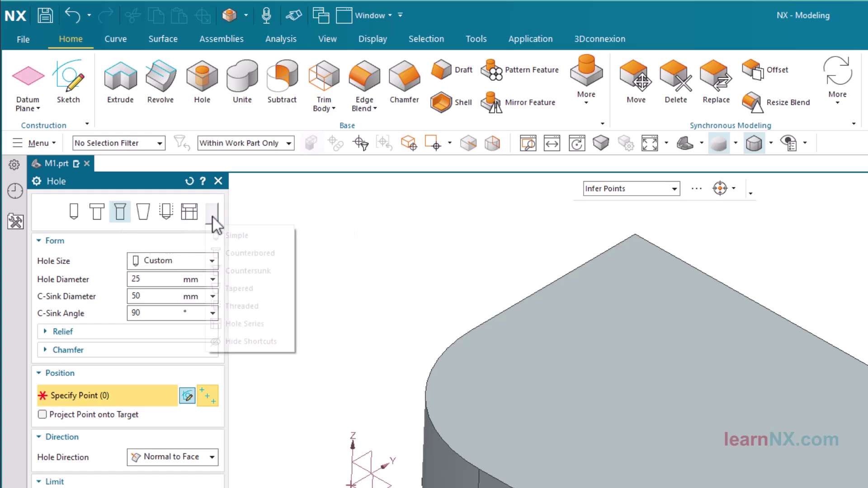
left_click(252, 341)
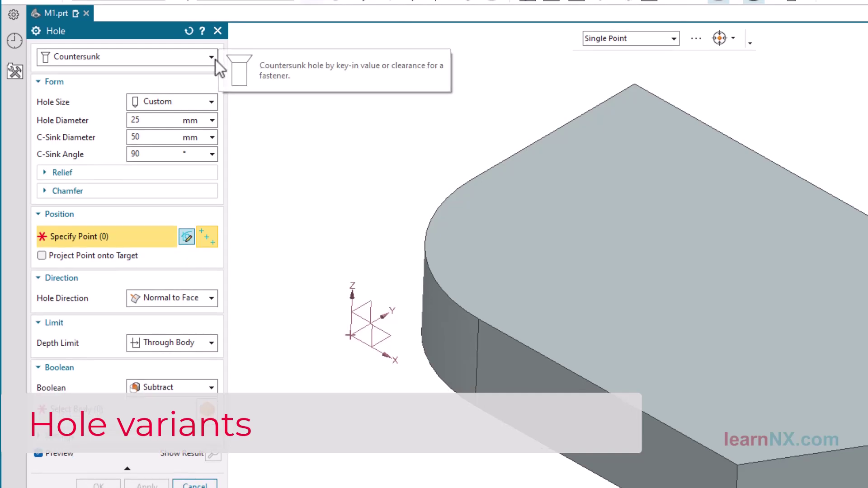
- Change the hole to Simple type and browse the standard Drill Size list
left_click(216, 66)
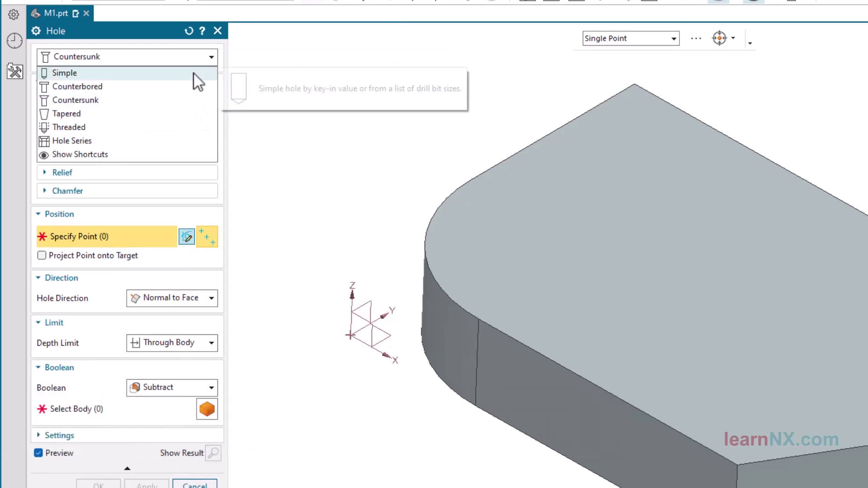
left_click(194, 75)
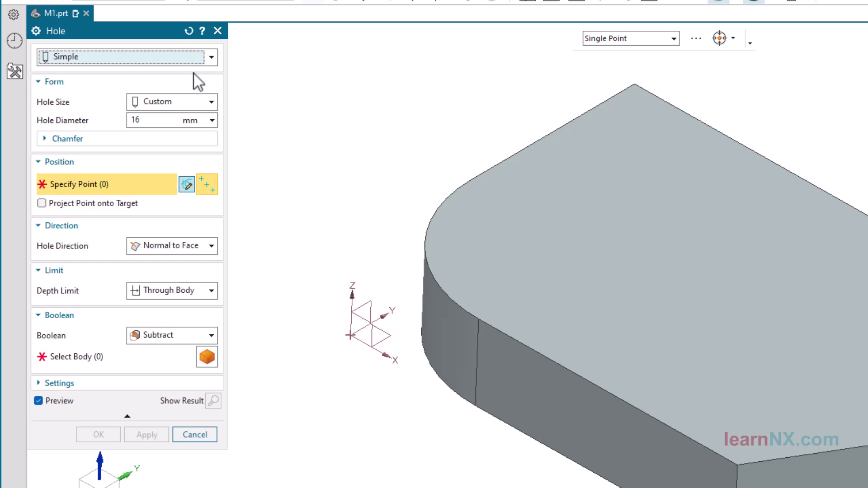
left_click(209, 102)
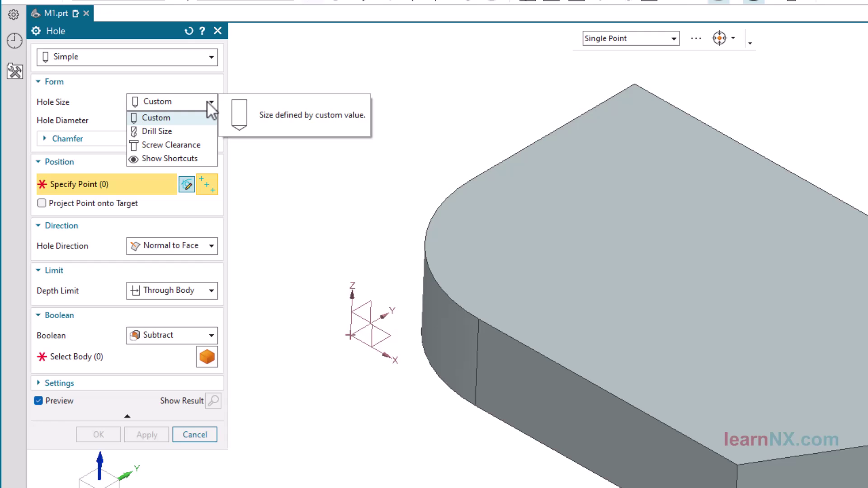
left_click(201, 130)
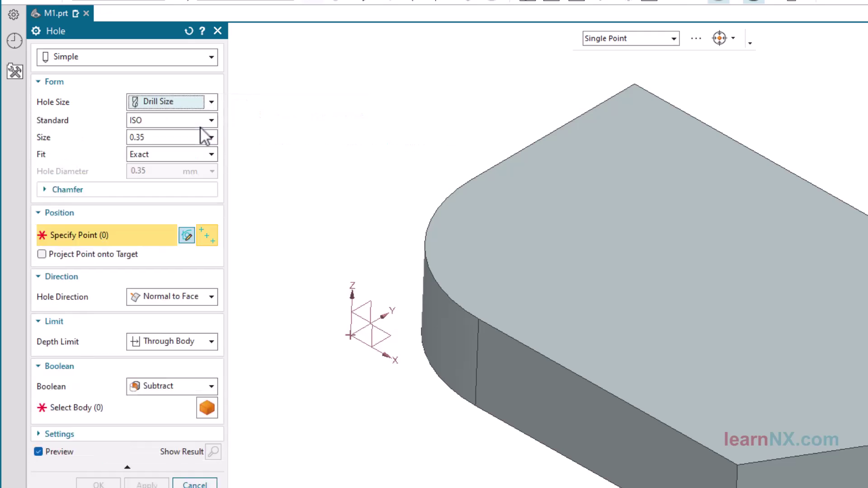
left_click(213, 137)
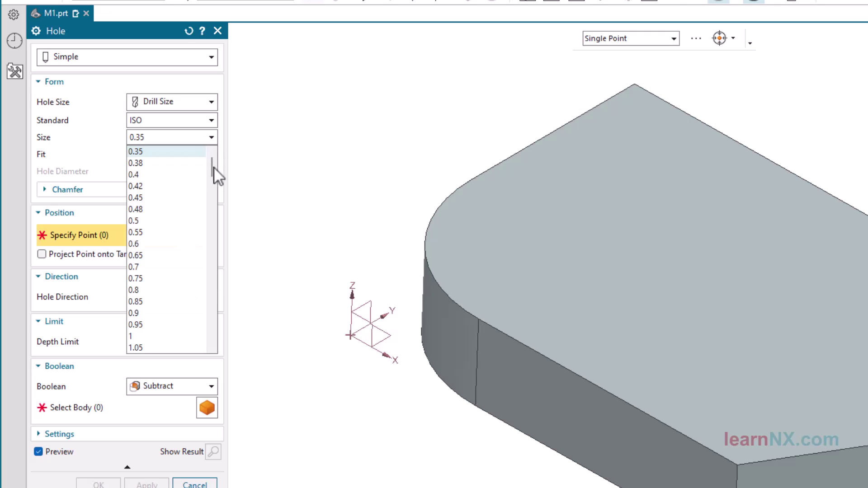
left_click_drag(213, 168, 215, 323)
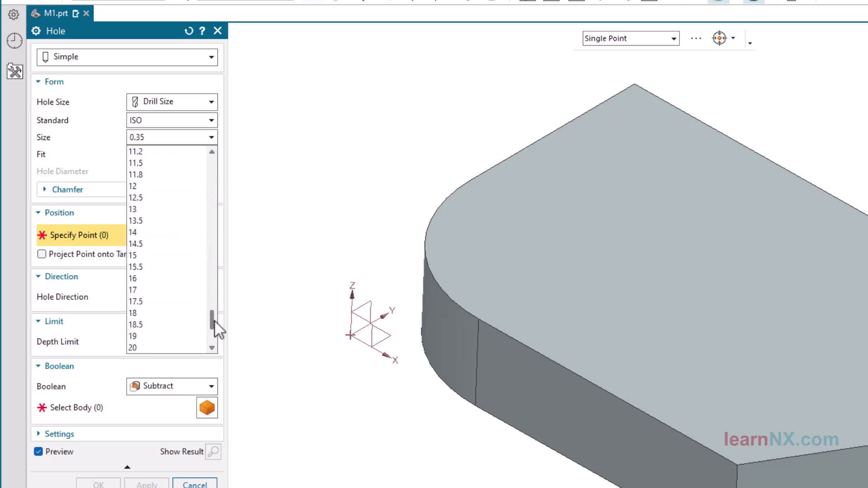
left_click(211, 105)
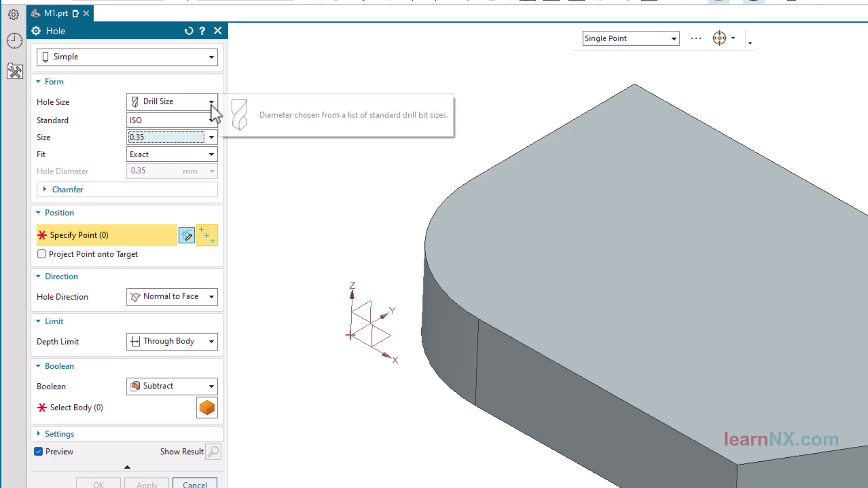
- Size the hole as Screw Clearance with screw size M10
left_click(211, 106)
left_click(194, 151)
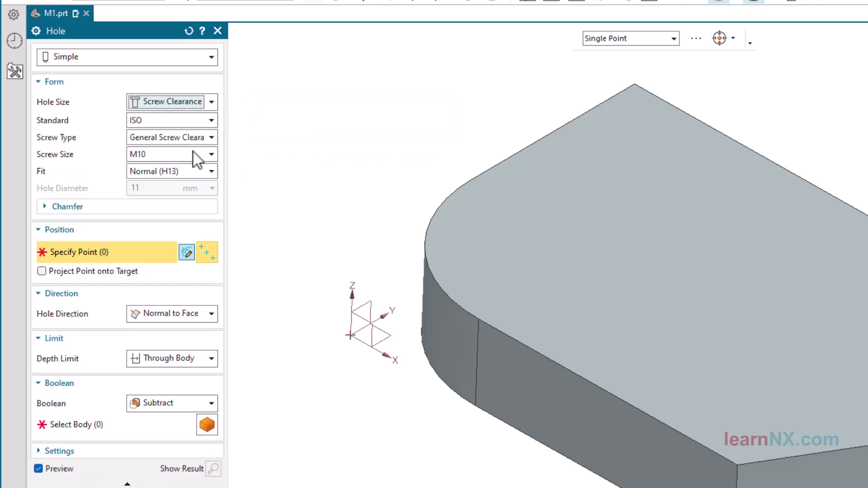
left_click(212, 155)
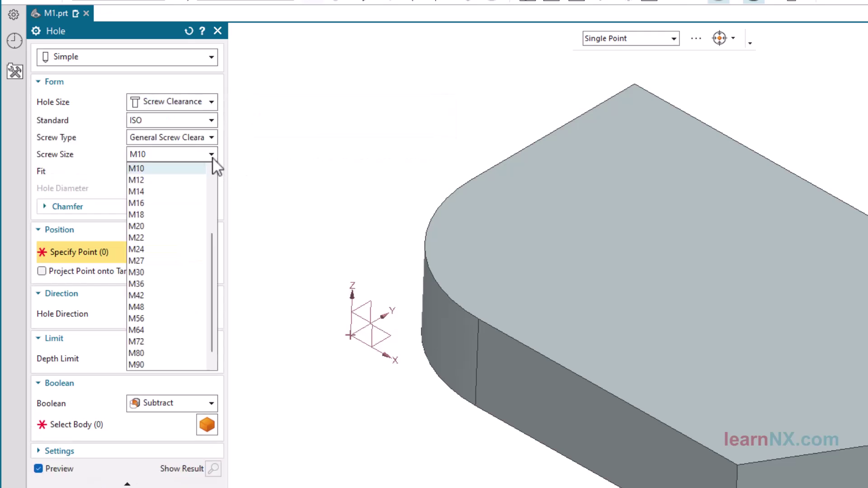
left_click_drag(211, 267, 226, 202)
left_click(279, 171)
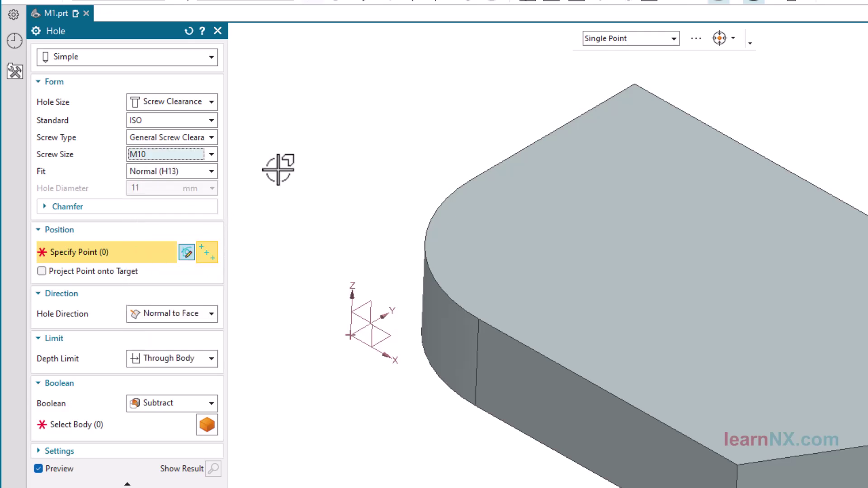
left_click(215, 315)
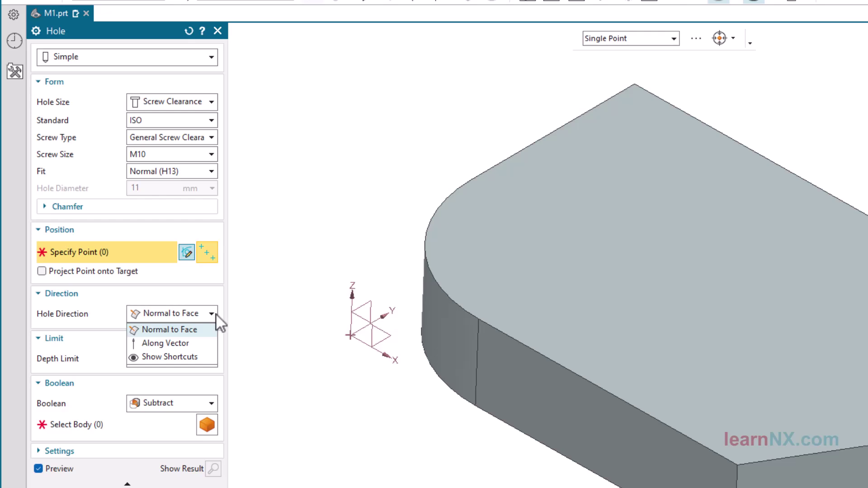
left_click(216, 316)
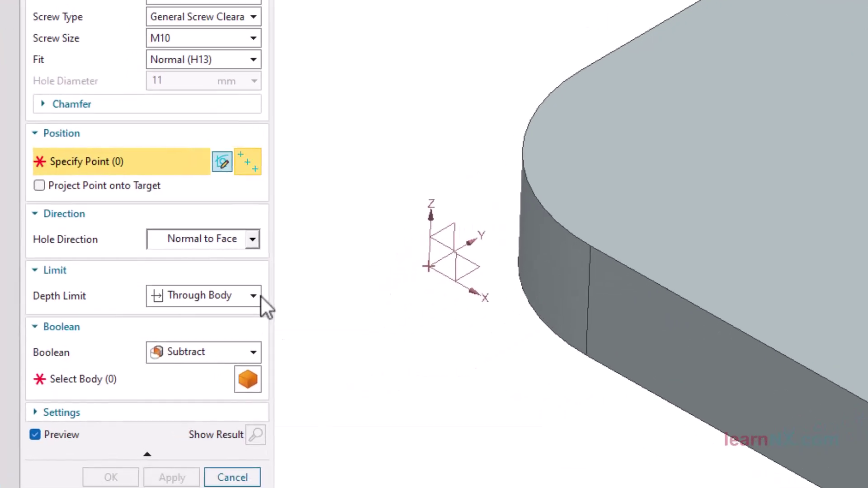
left_click(259, 296)
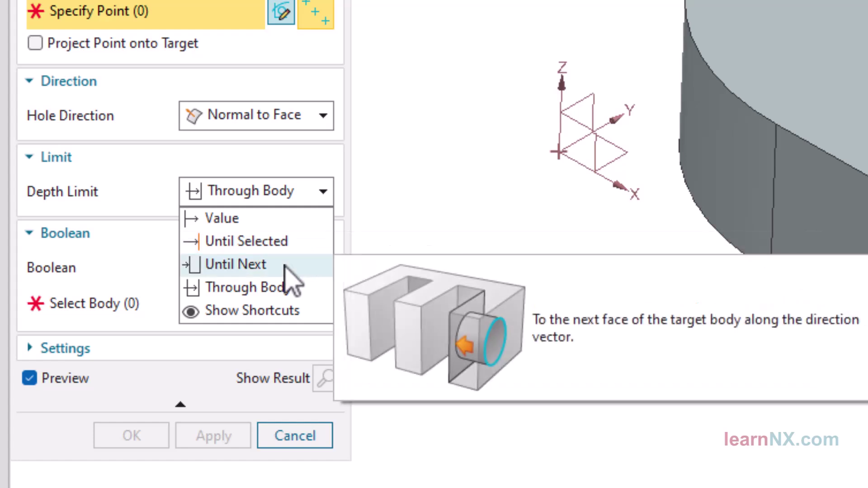
left_click(290, 292)
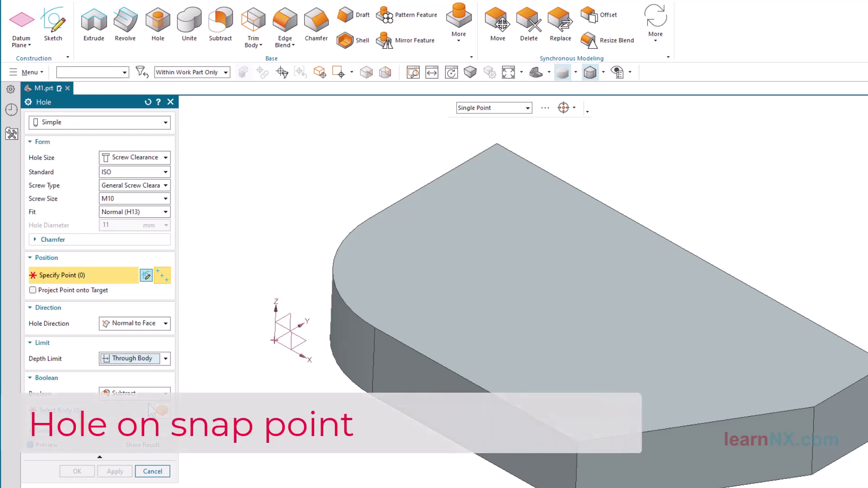
- Set the hole size to Custom with a 16 mm diameter, keeping single-point placement
left_click(165, 157)
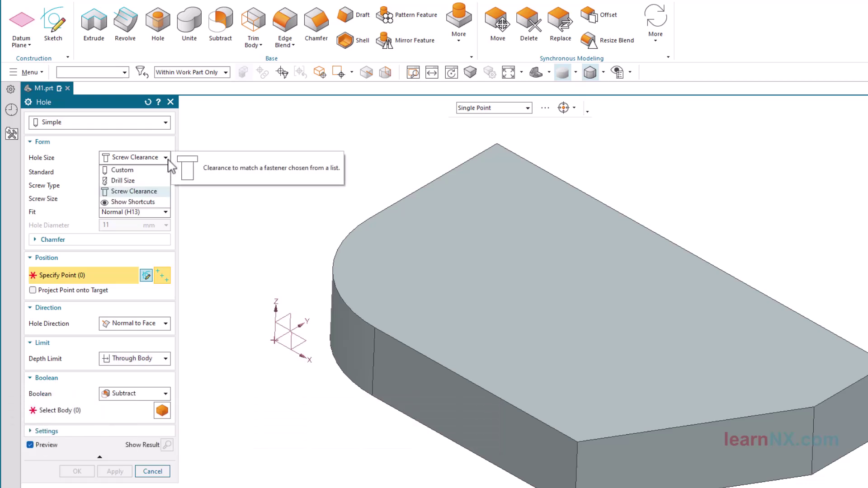
left_click(159, 170)
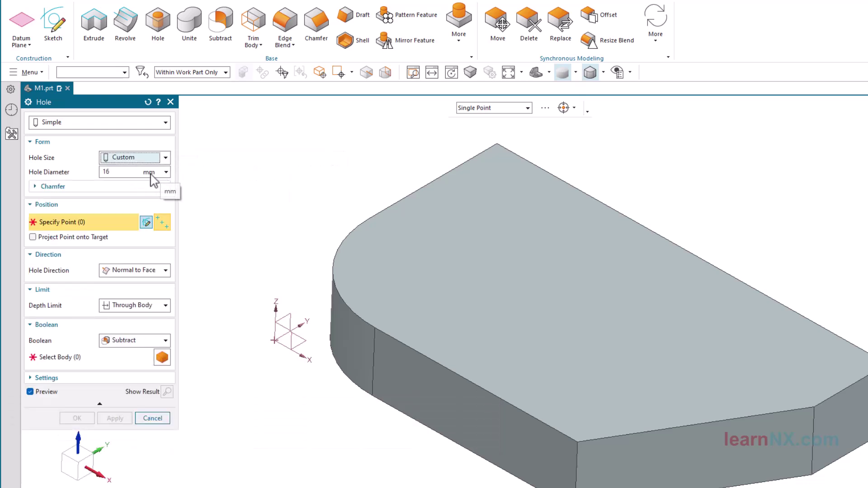
double_click(123, 172)
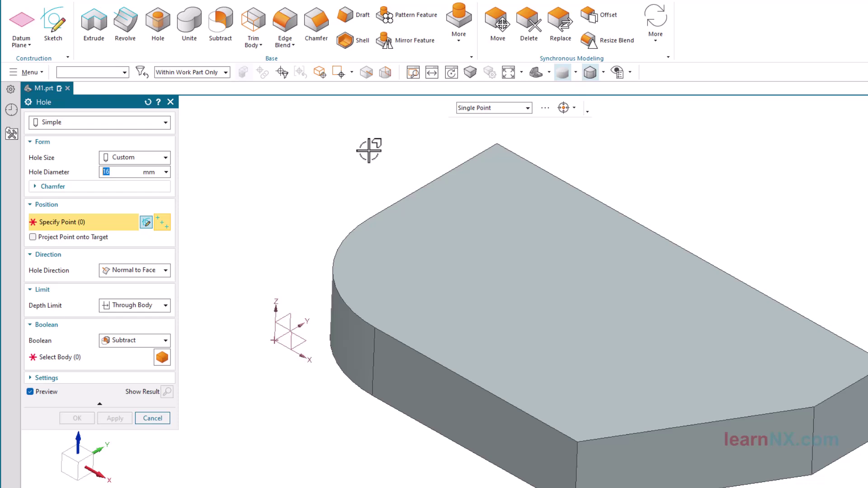
left_click(484, 111)
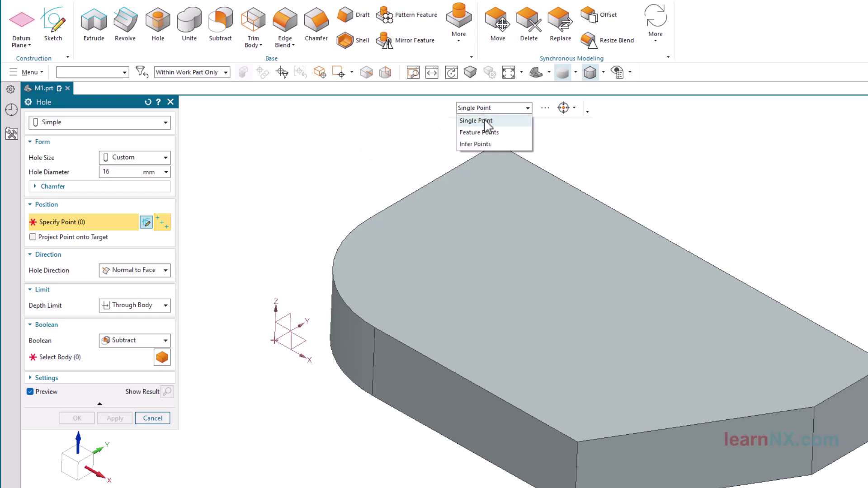
left_click(488, 123)
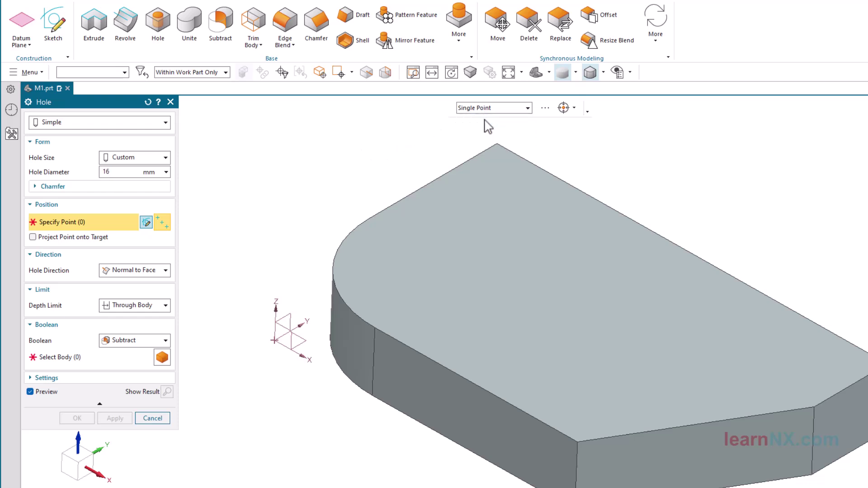
left_click(124, 73)
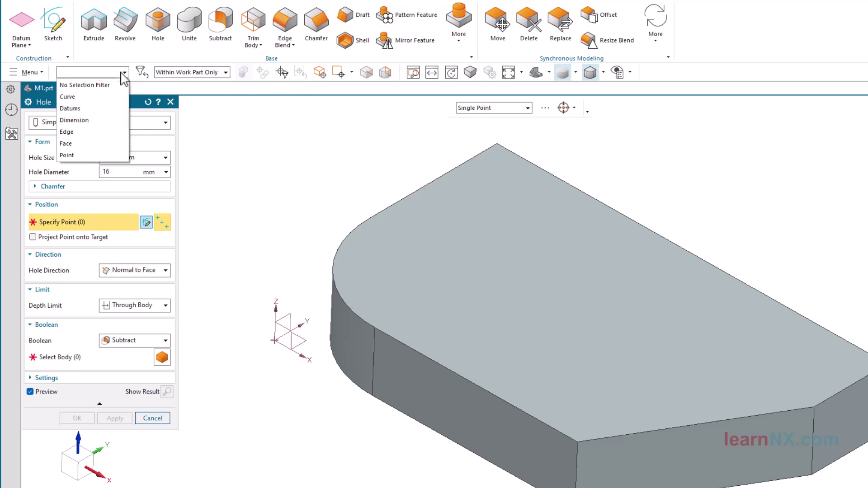
- Set the filter to Edge and enable point snapping without Existing Point or Point on Face
left_click(110, 132)
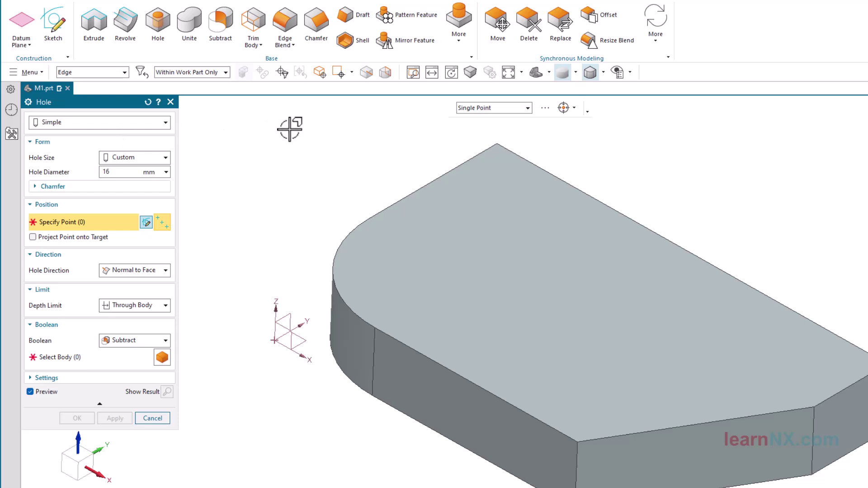
left_click(575, 107)
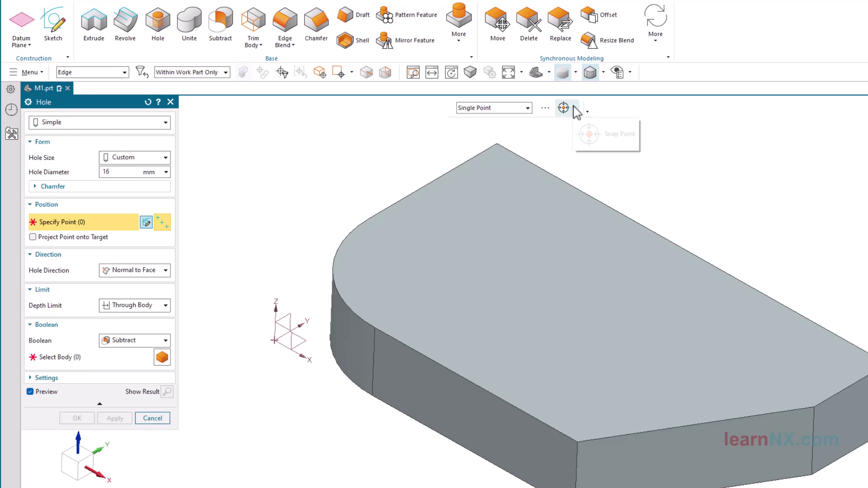
left_click(575, 108)
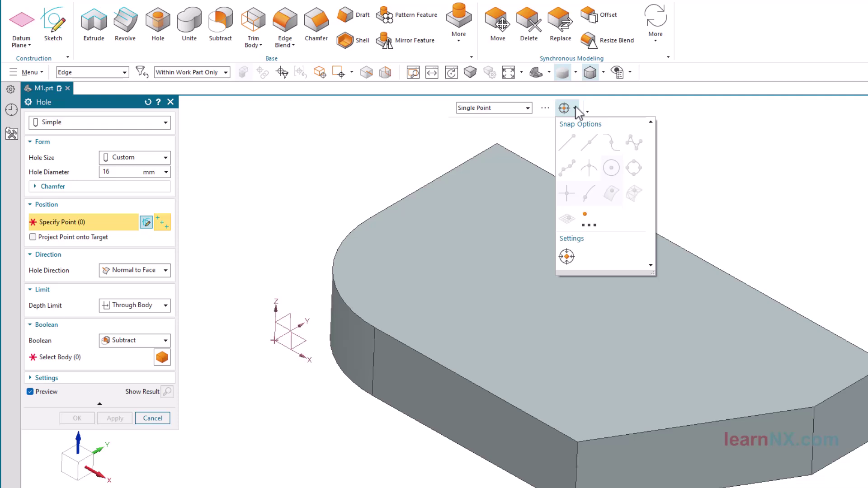
left_click(568, 259)
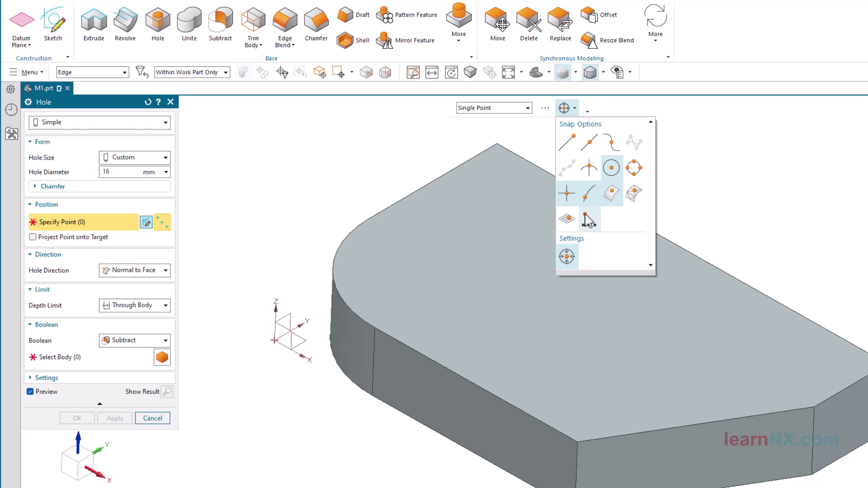
left_click(567, 194)
left_click(612, 193)
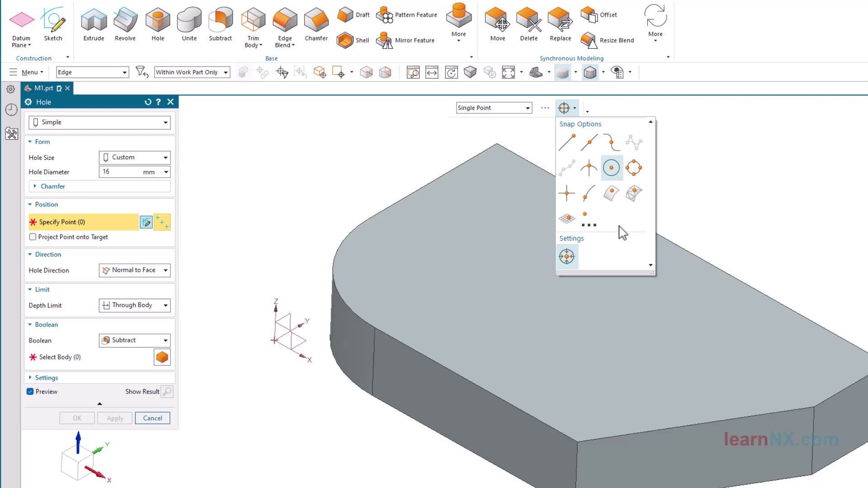
- Centre the hole on the blend arc, keep Through Body at 16 mm, and cut it
left_click(344, 240)
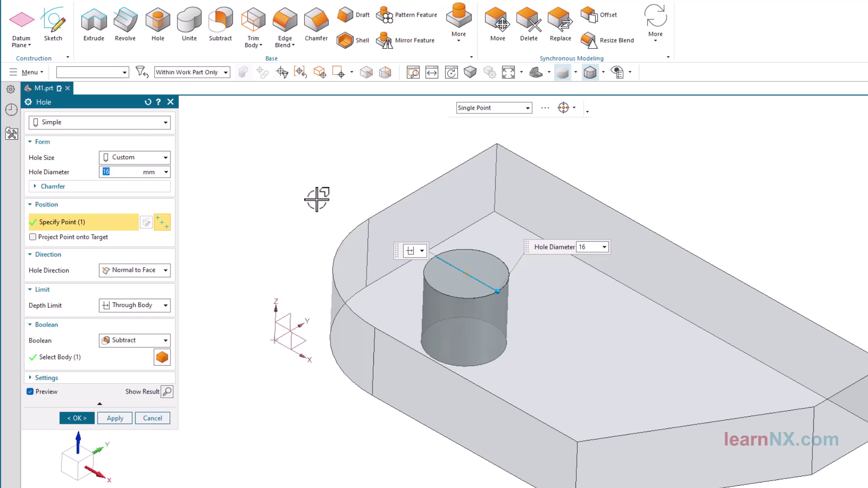
mouse_move(498, 292)
left_mouse_down()
mouse_move(488, 277)
mouse_move(506, 294)
left_mouse_up()
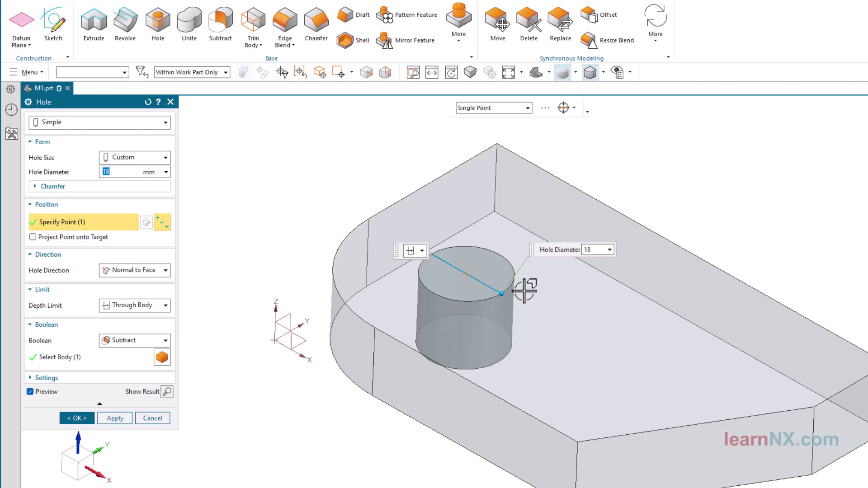
left_click(424, 251)
left_click(429, 282)
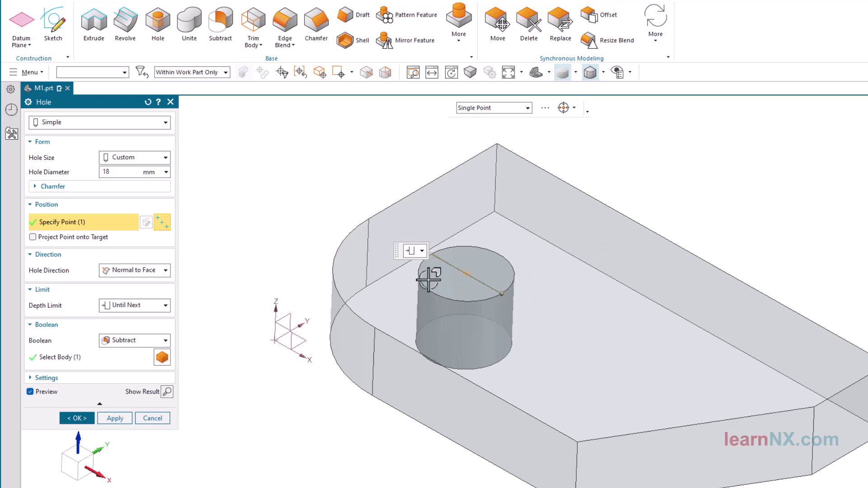
left_click(422, 251)
left_click(424, 261)
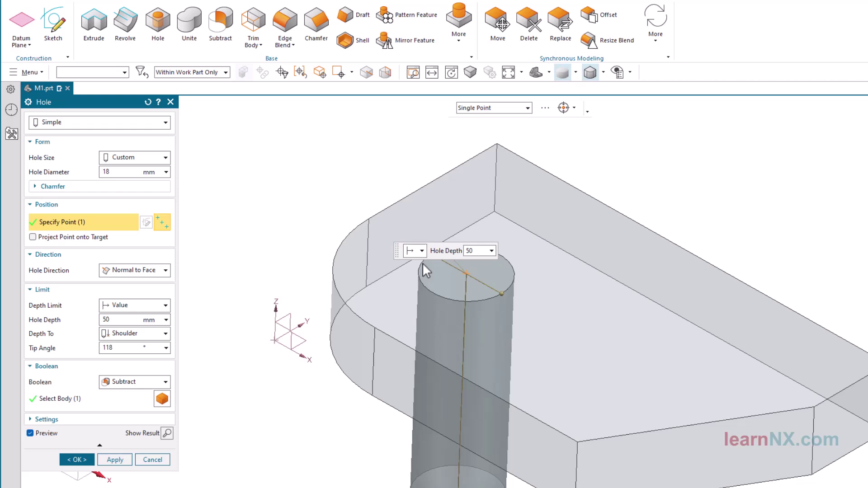
left_click(424, 251)
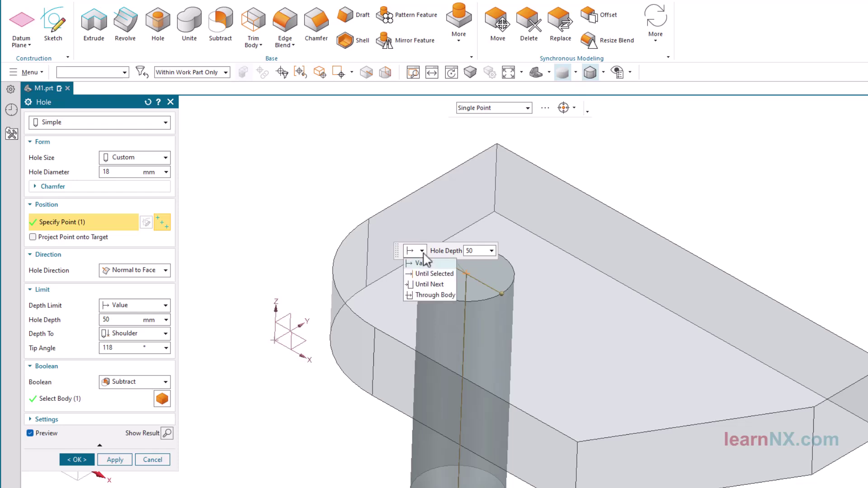
left_click(422, 294)
mouse_move(502, 294)
left_mouse_down()
mouse_move(520, 304)
mouse_move(508, 292)
left_mouse_up()
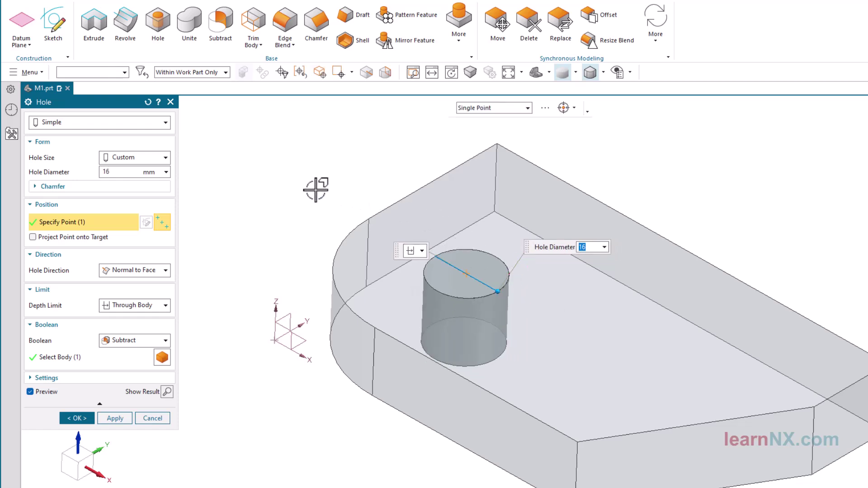
left_click(77, 419)
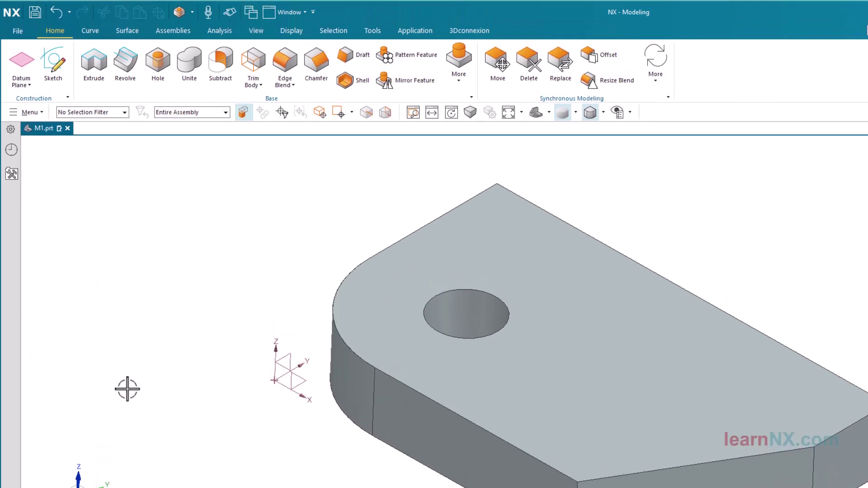
double_click(339, 370)
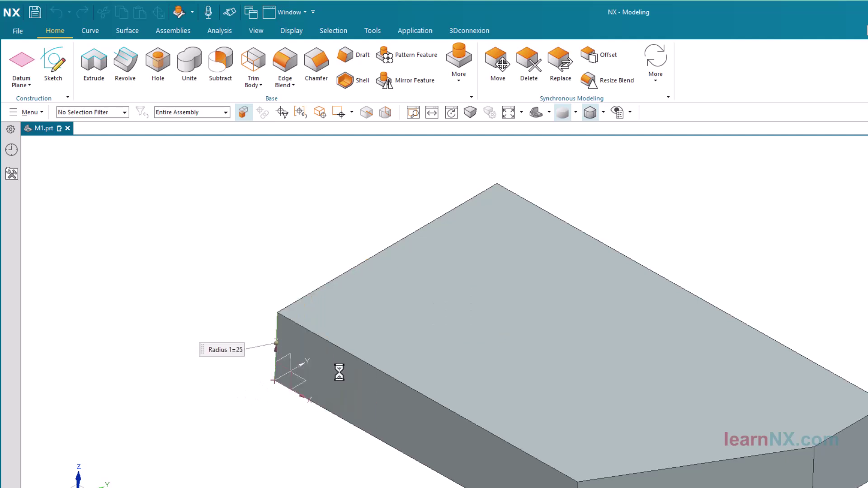
type("13")
key("Return")
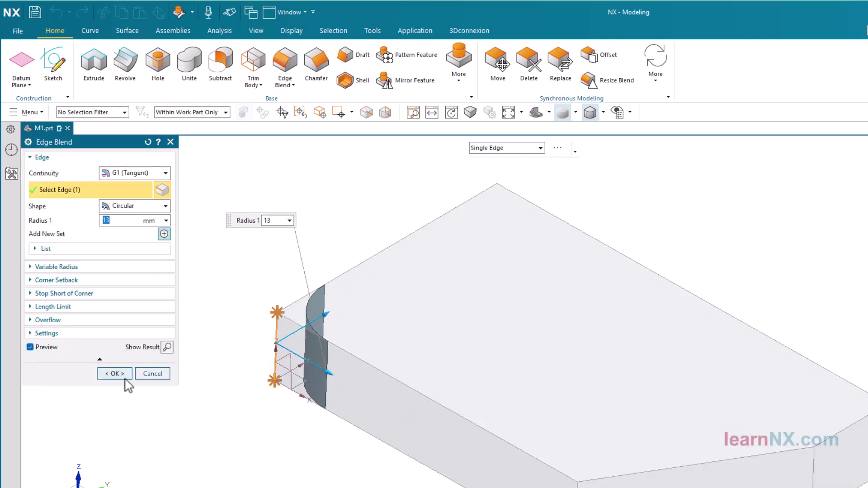
left_click(120, 375)
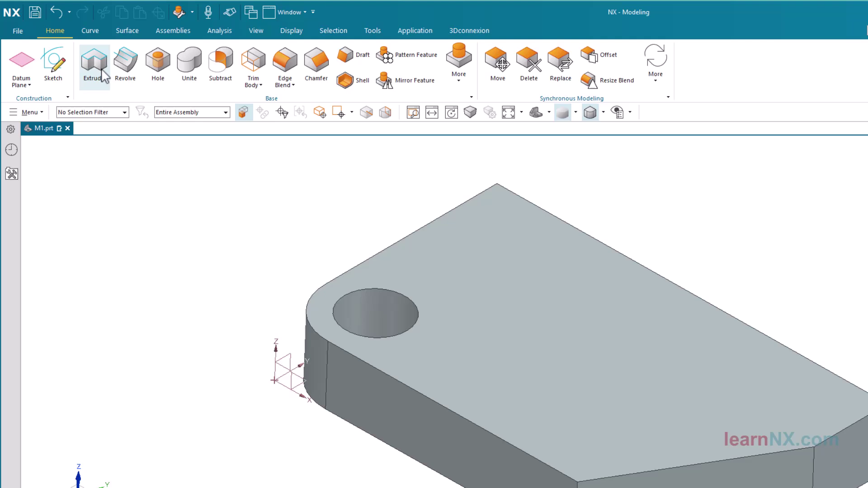
left_click(52, 16)
left_click(145, 204)
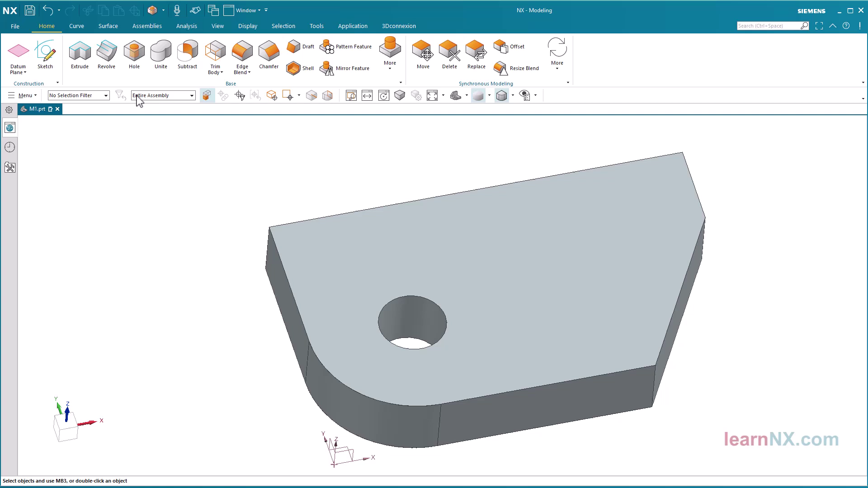
- Start a new hole with no selection filter, placed on the top face near the chamfer
left_click(134, 58)
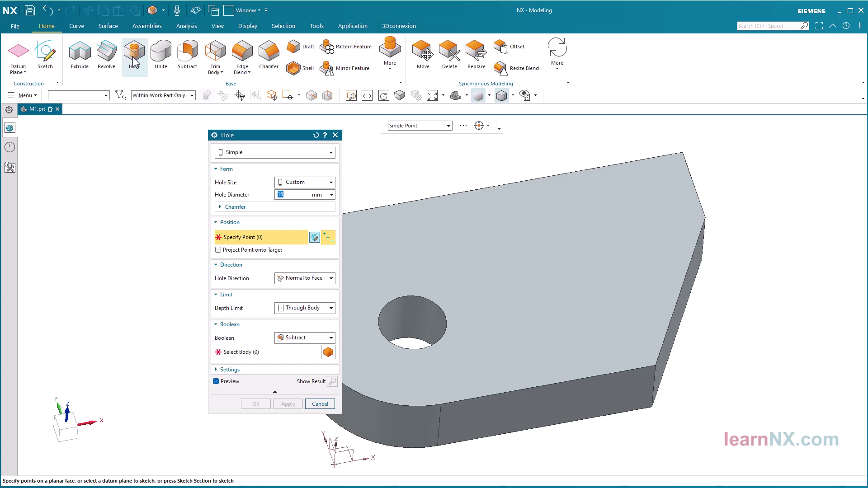
left_click(97, 97)
left_click(91, 106)
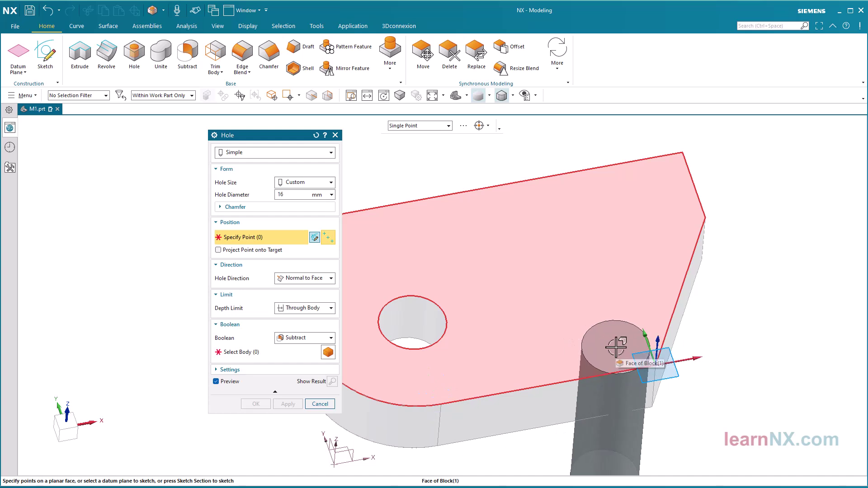
middle_click_drag(616, 348, 545, 374)
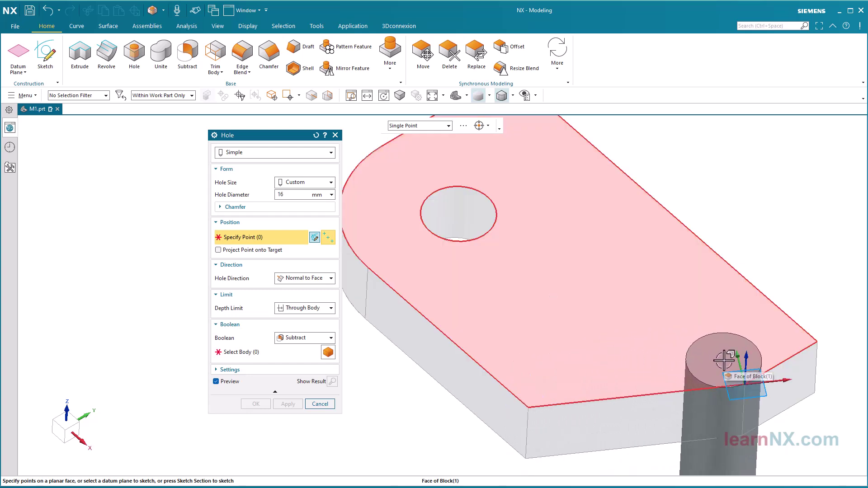
middle_click_drag(725, 360, 613, 312)
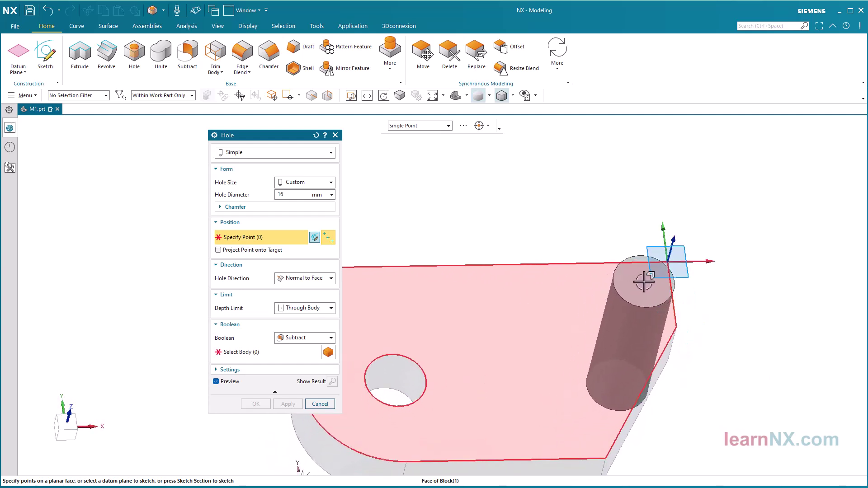
left_click(644, 281)
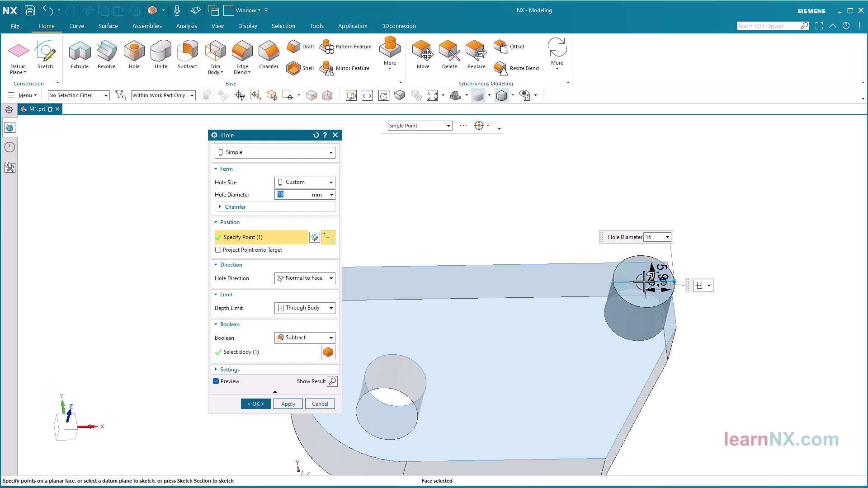
- Position the hole 15 mm from the edge, set its diameter to 10 mm, and create it
double_click(660, 273)
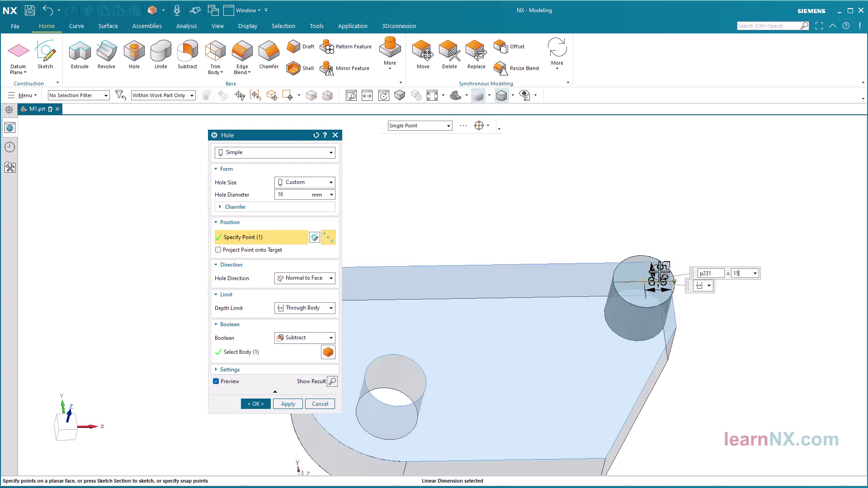
key("Return")
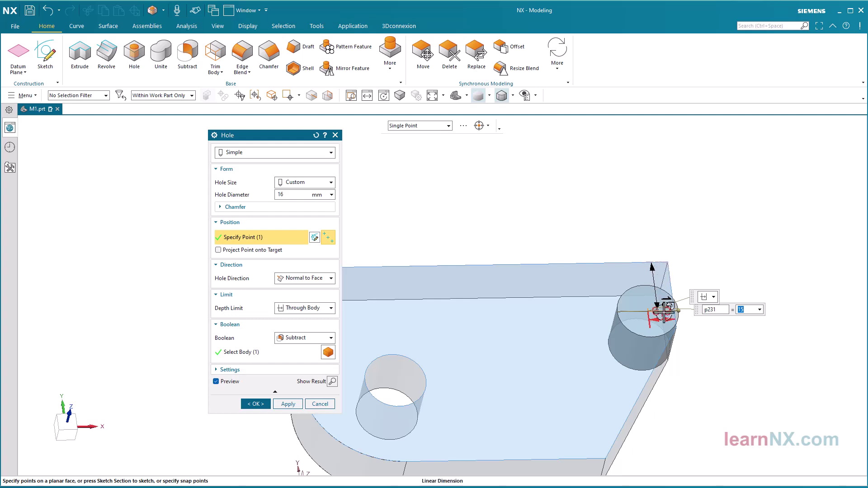
double_click(663, 310)
type("1")
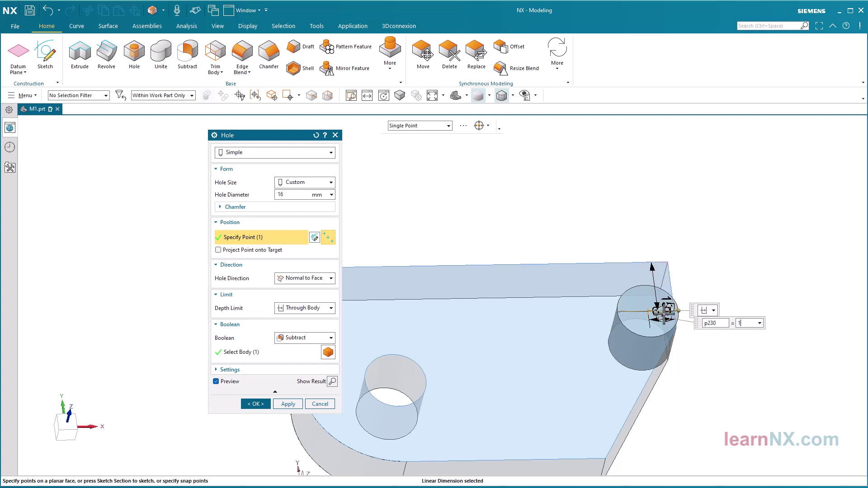
type("5")
key("Return")
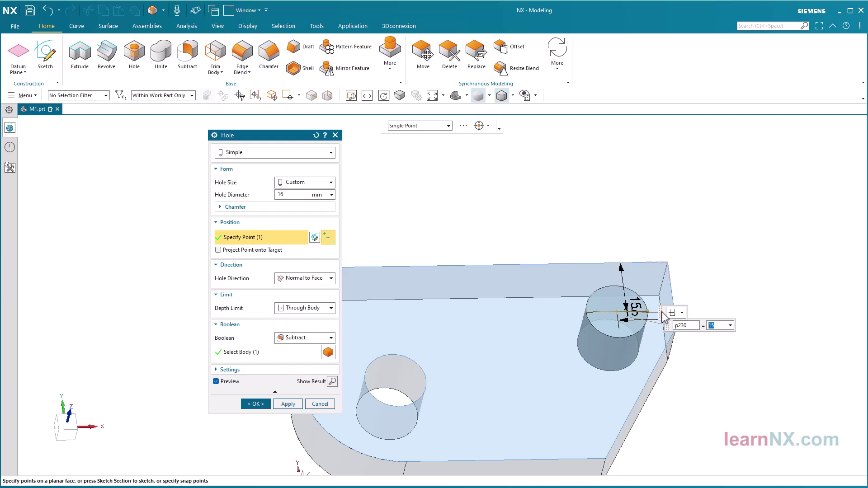
double_click(286, 194)
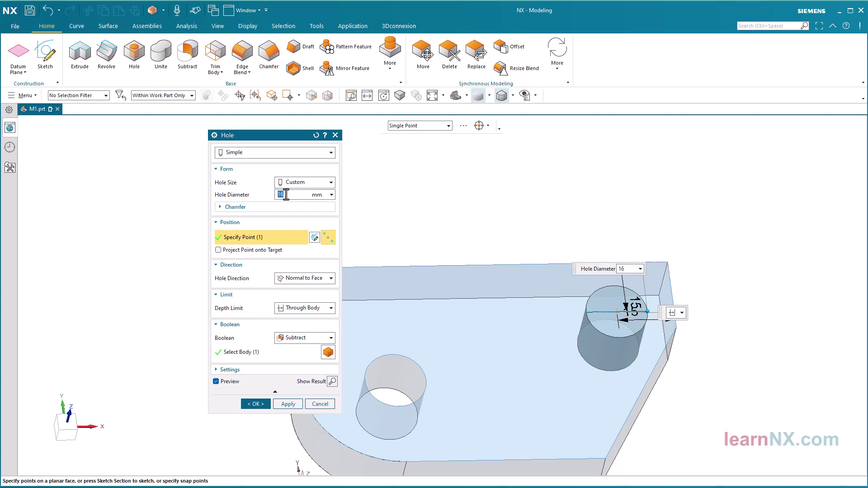
type("10")
key("Return")
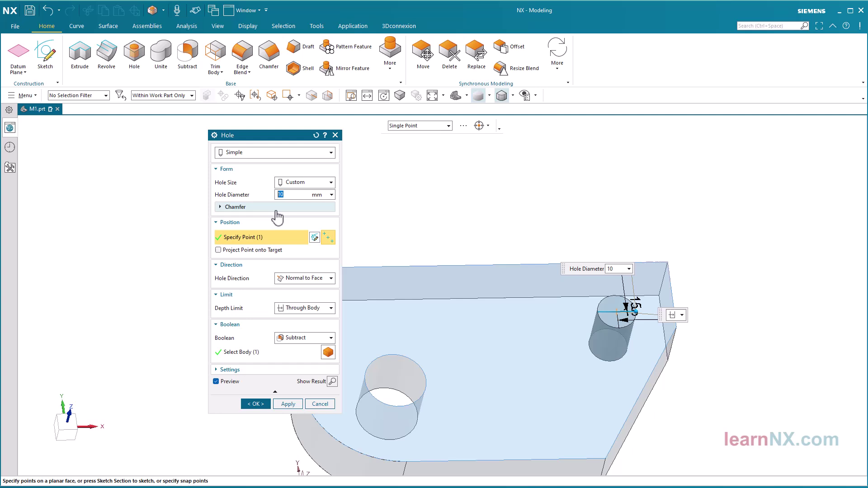
left_click(256, 404)
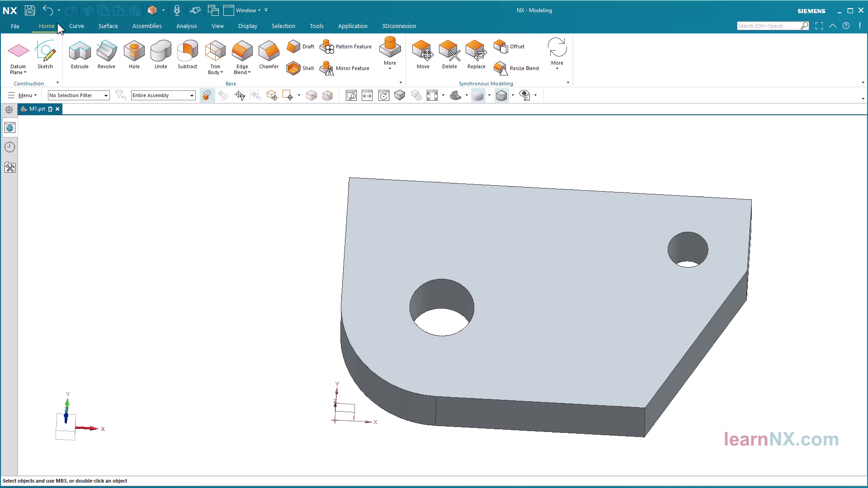
- Undo the small hole and start a new hole on the block's top face
left_click(48, 11)
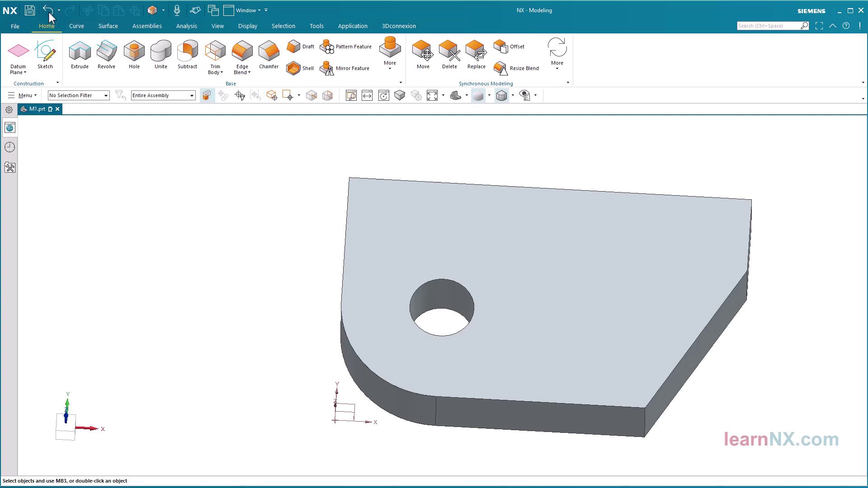
left_click(134, 53)
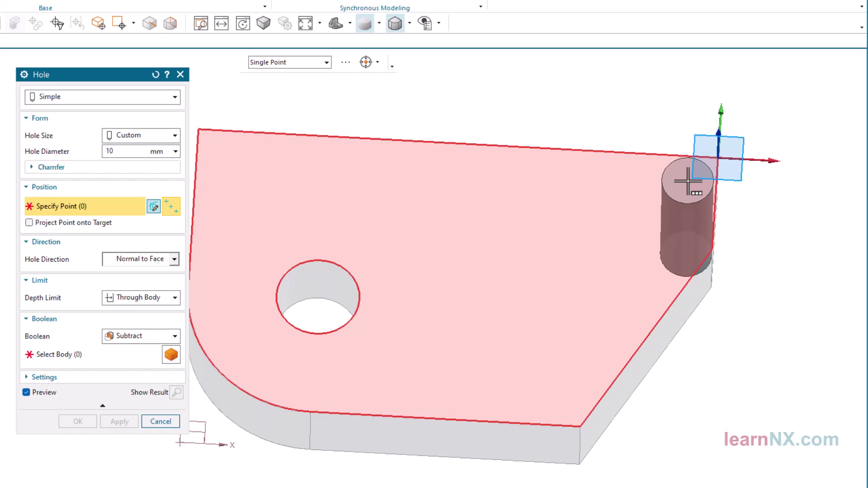
left_click(688, 181)
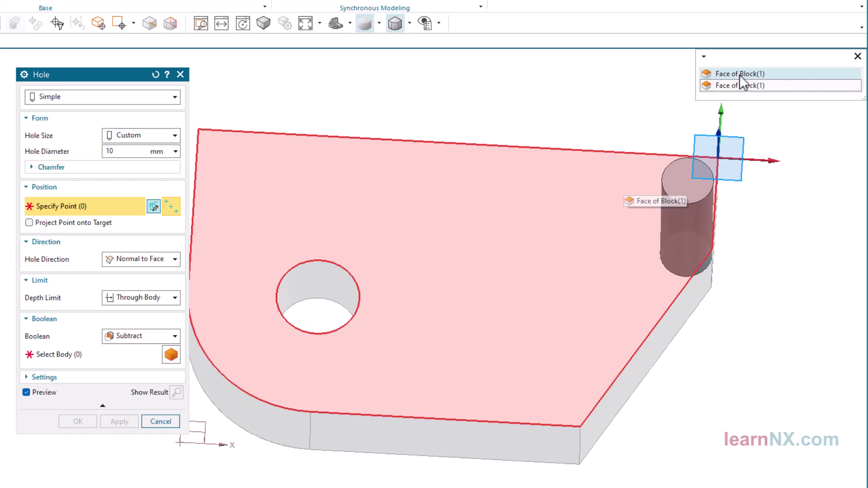
left_click(739, 75)
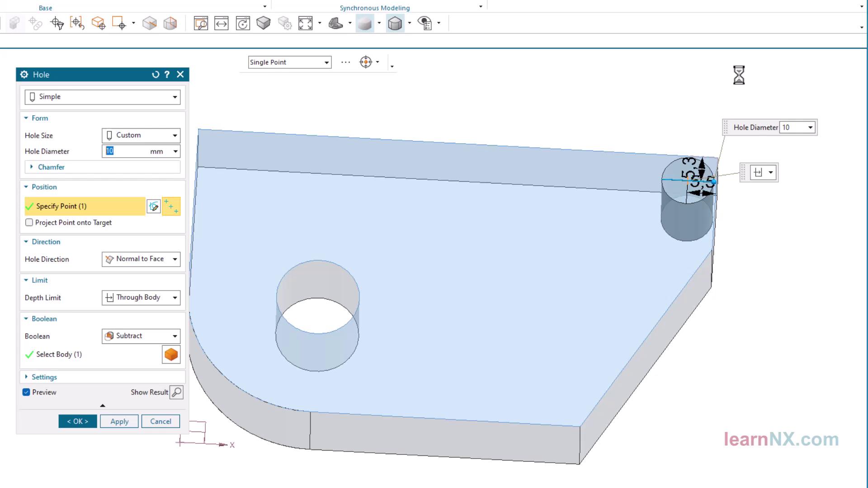
- Set both hole positioning dimensions to 15 mm and create the 10 mm hole
left_click(689, 171)
type("15")
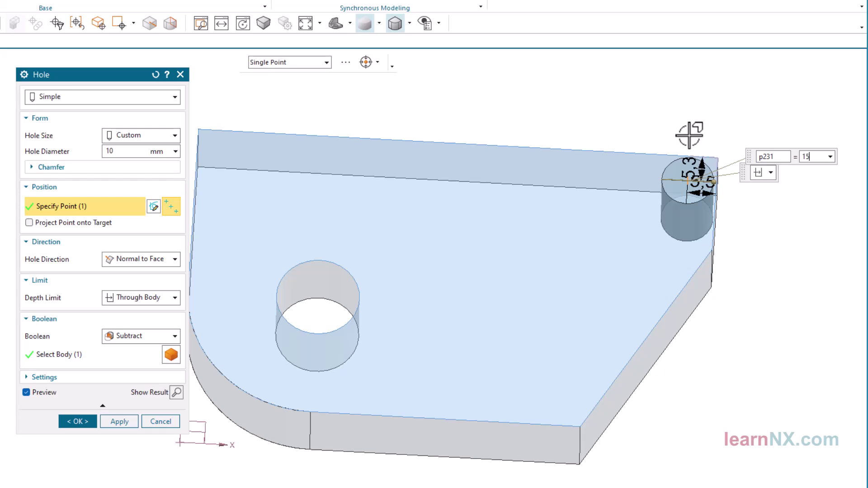
key("Return")
left_click(698, 224)
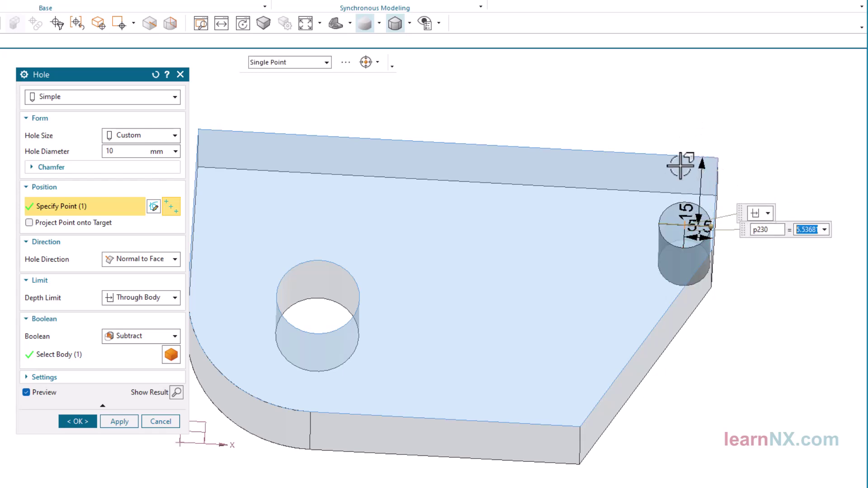
type("15")
key("Return")
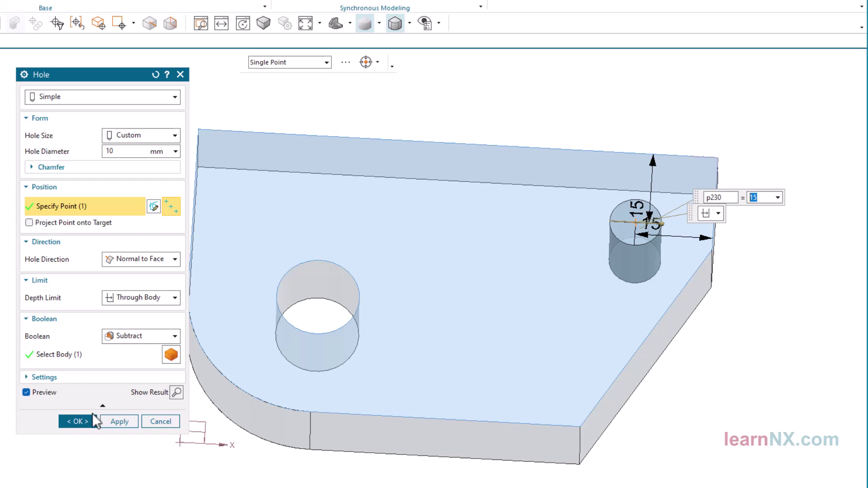
left_click(80, 421)
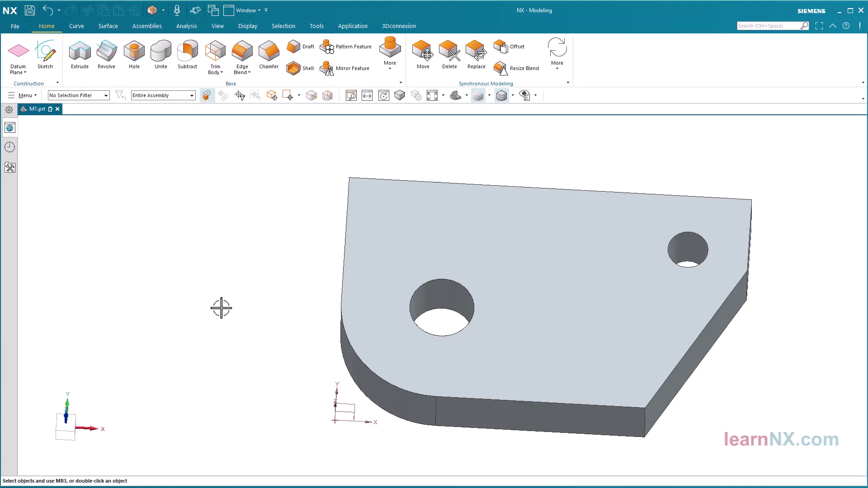
left_click(34, 97)
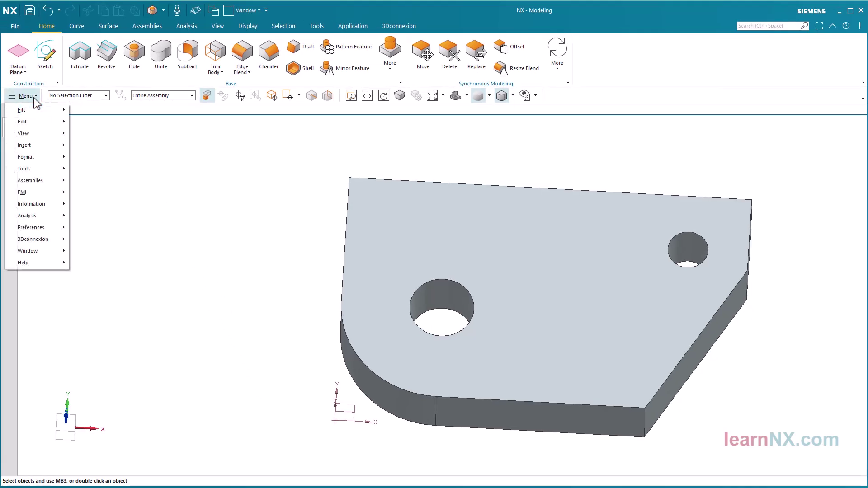
mouse_move(60, 231)
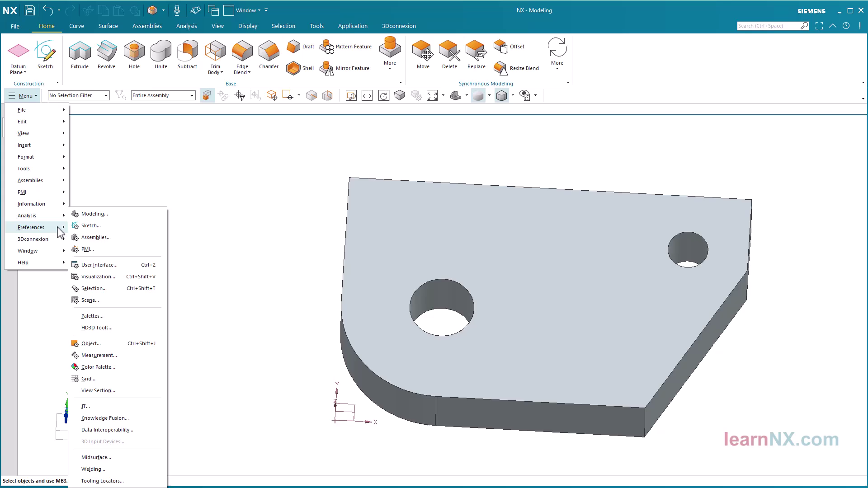
left_click(129, 292)
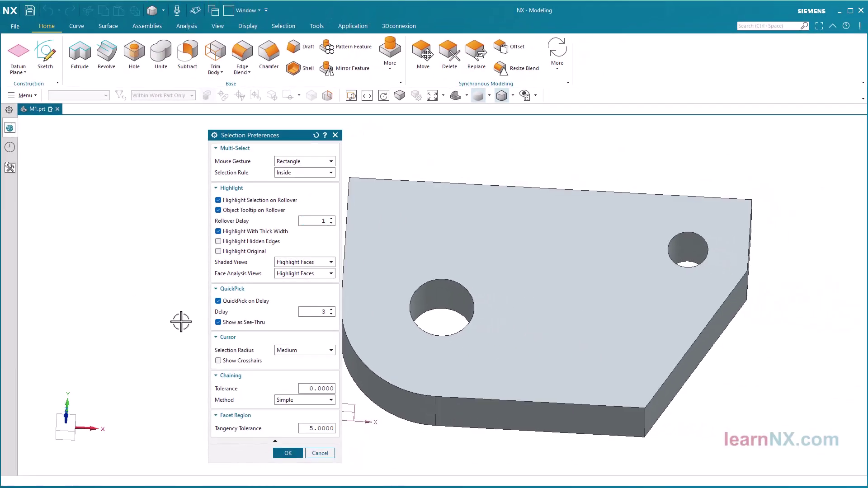
left_click(298, 455)
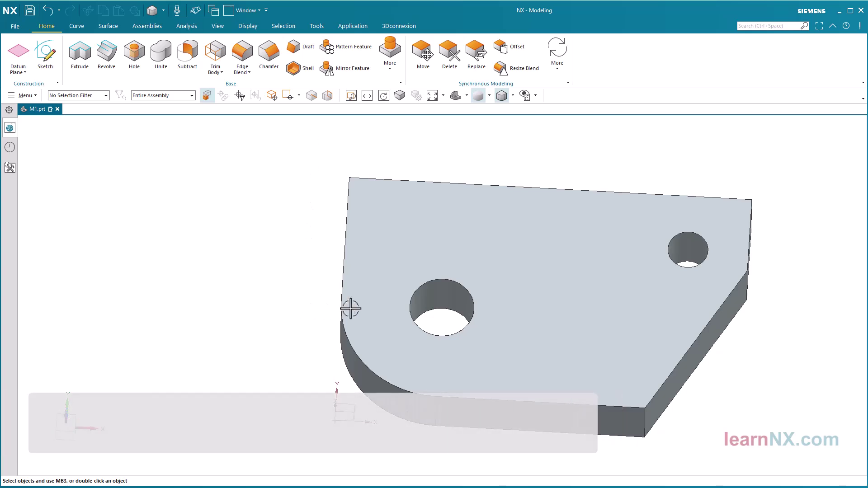
- Enlarge the arc-centre hole to a 28 mm diameter
double_click(438, 297)
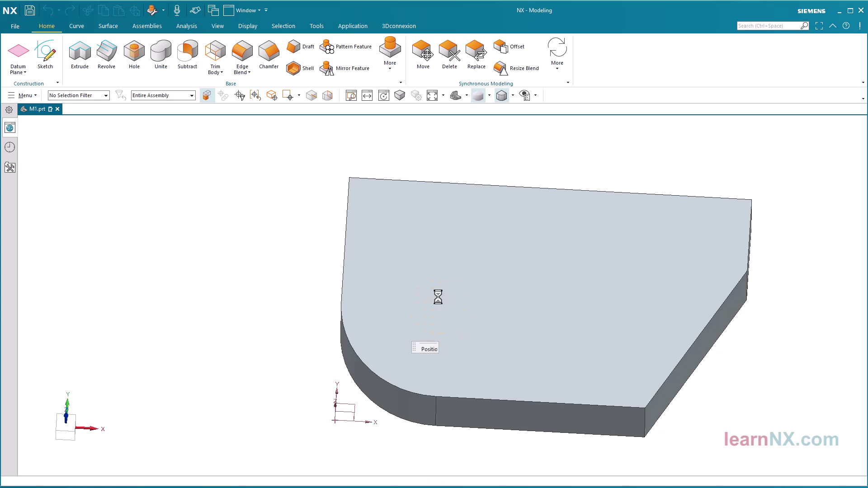
left_click_drag(474, 311, 500, 311)
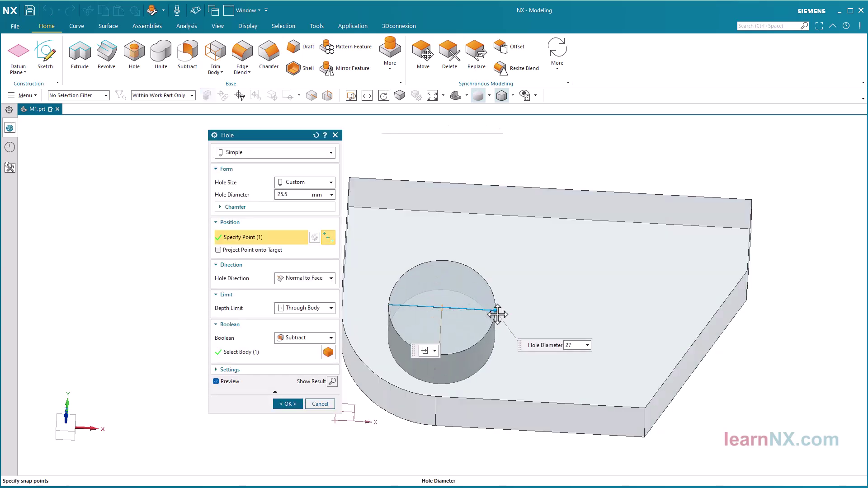
left_click(288, 404)
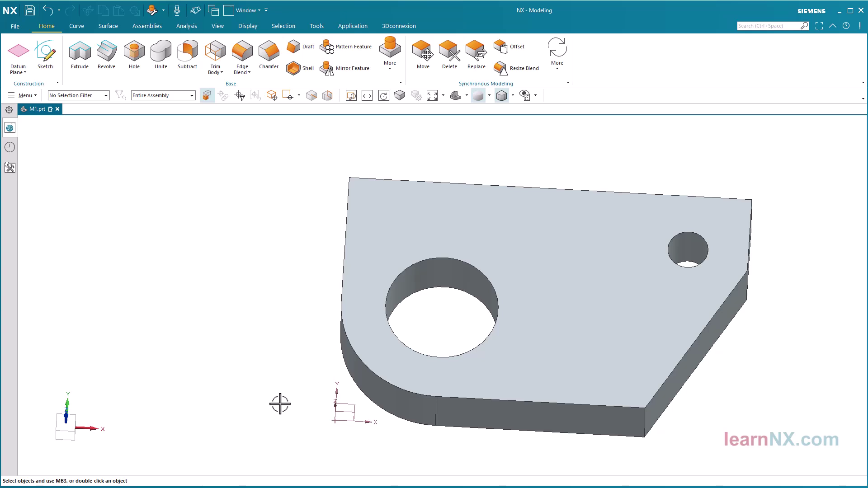
- Add a second point to the 10 mm hole feature, dimensioned 20 mm and 30 mm
double_click(682, 242)
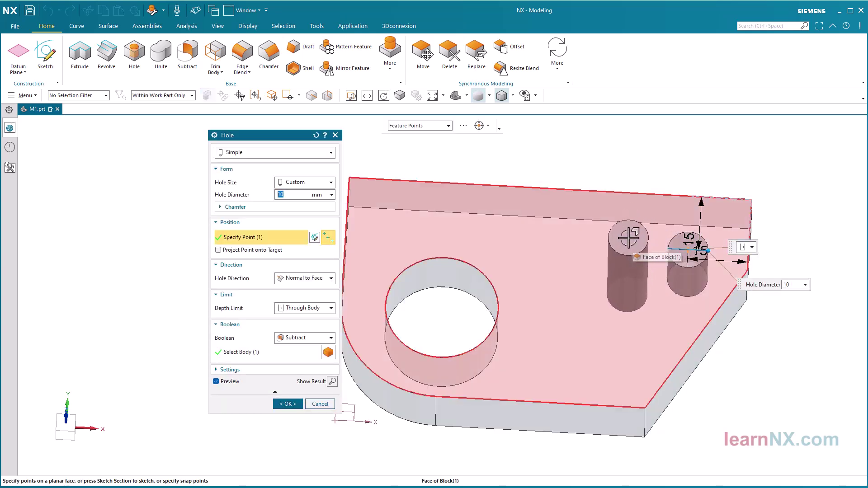
left_click(629, 238)
double_click(634, 212)
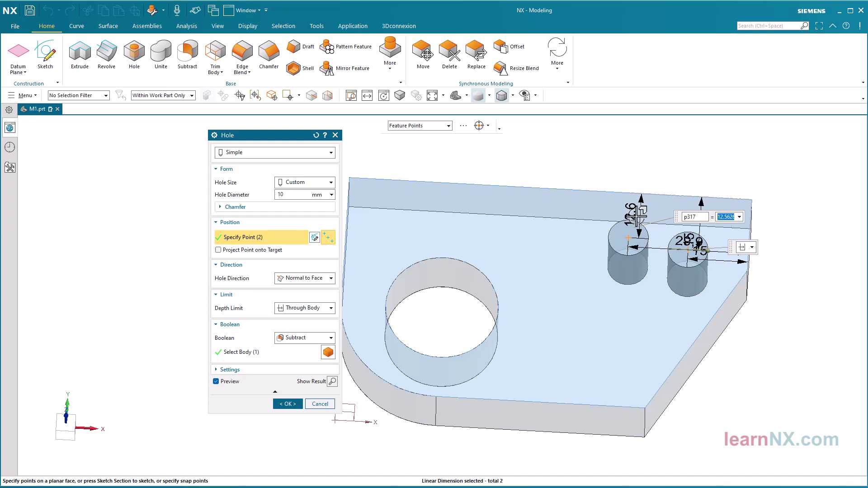
type("20")
key("Return")
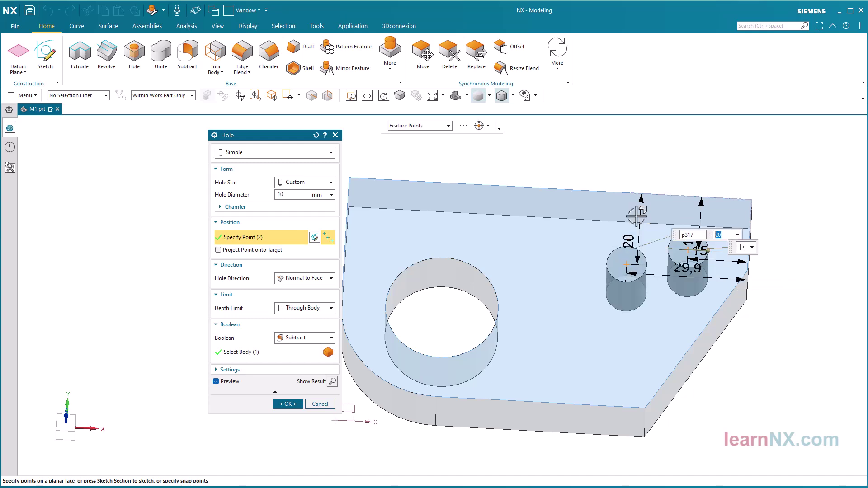
double_click(686, 273)
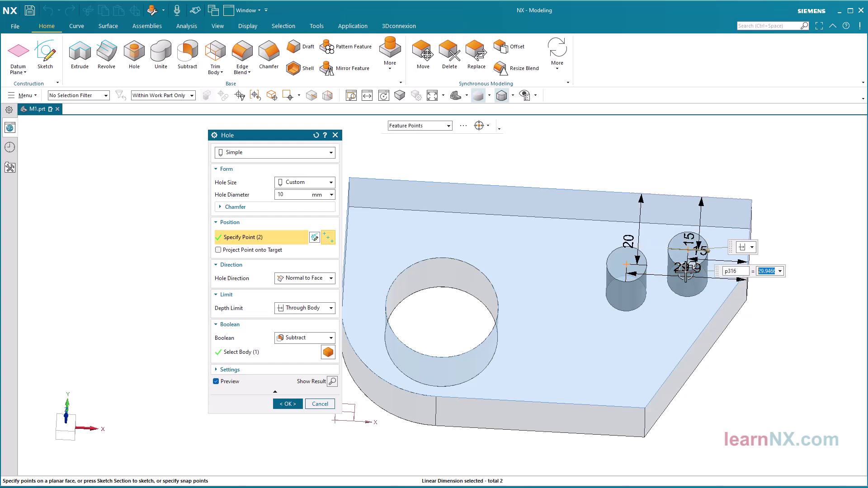
type("30")
key("Return")
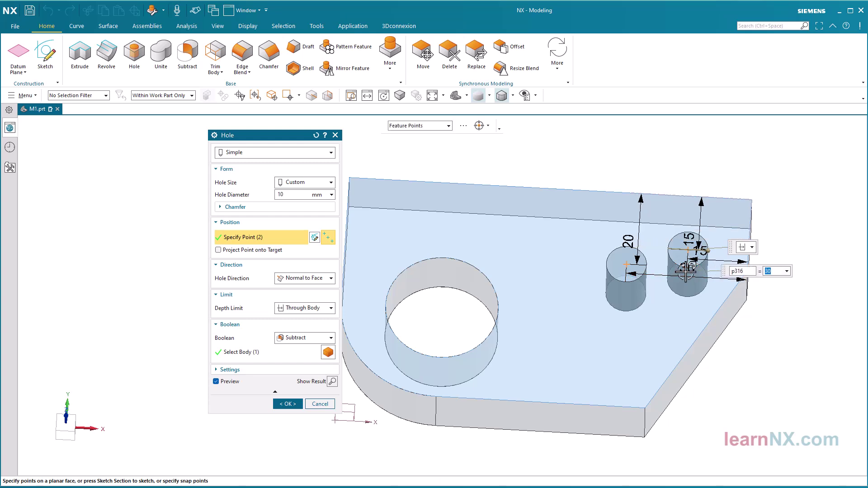
left_click(287, 404)
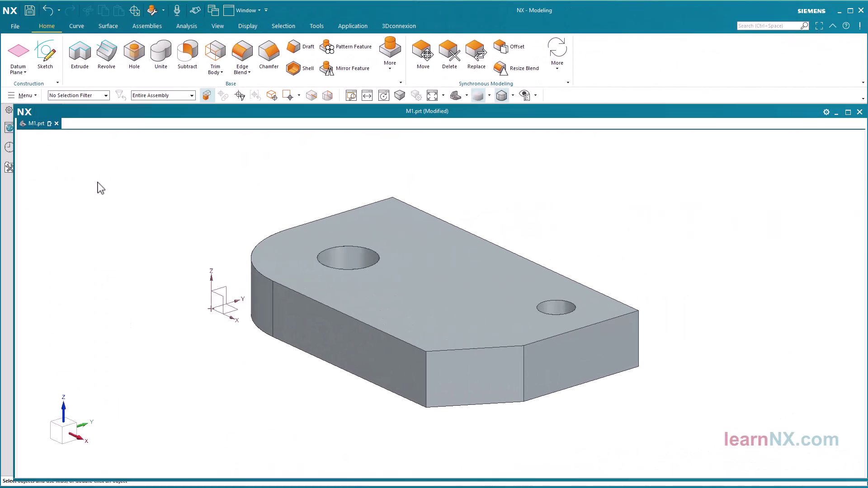
- Tile the windows: M2.prt left, M1.prt top right, model1.prt bottom right
left_click_drag(39, 125, 442, 312)
left_click_drag(37, 296, 465, 287)
left_click_drag(516, 109, 653, 317)
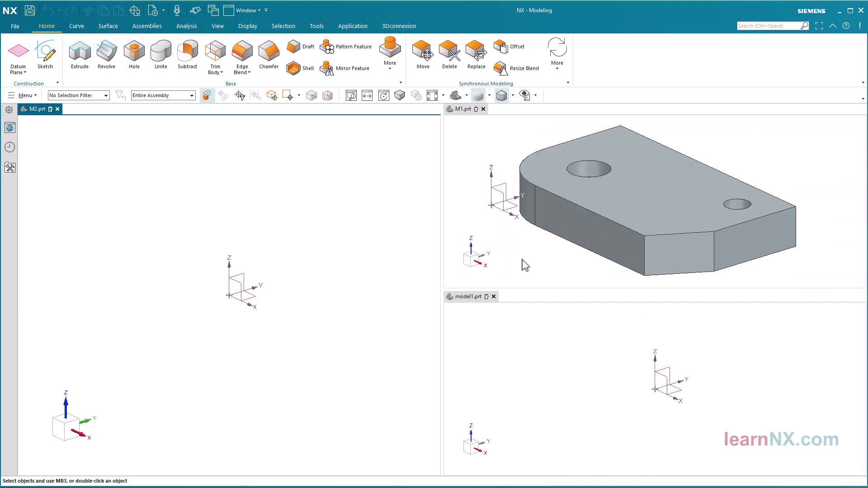